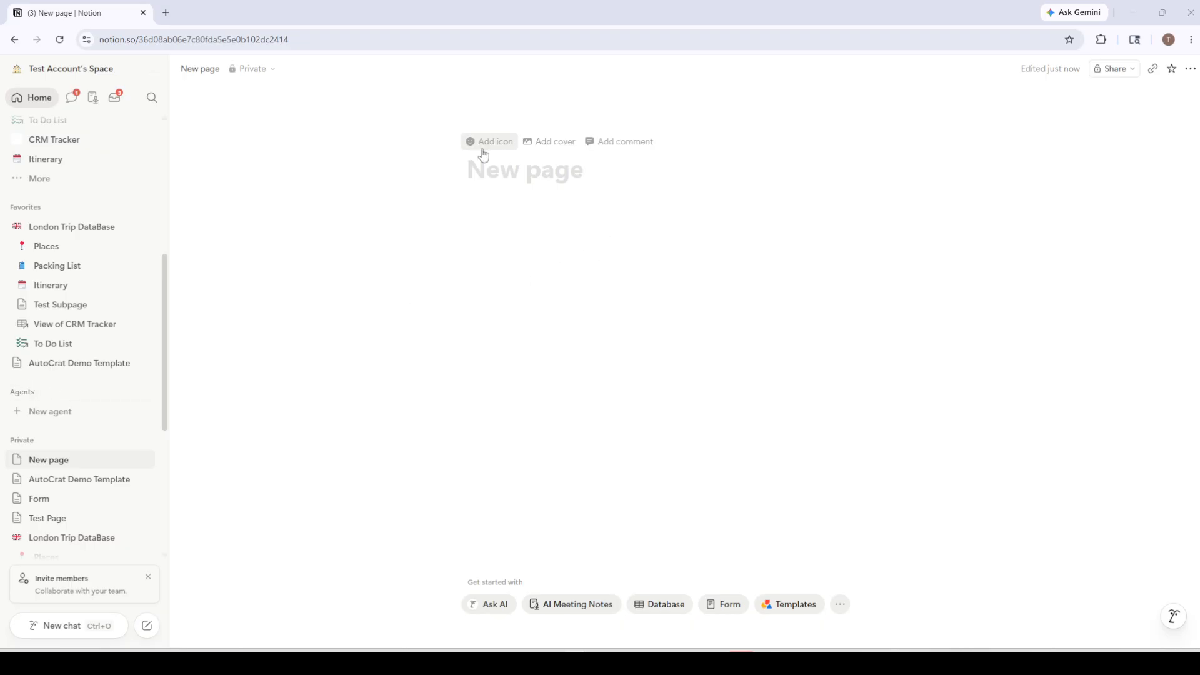
click(483, 141)
click(436, 136)
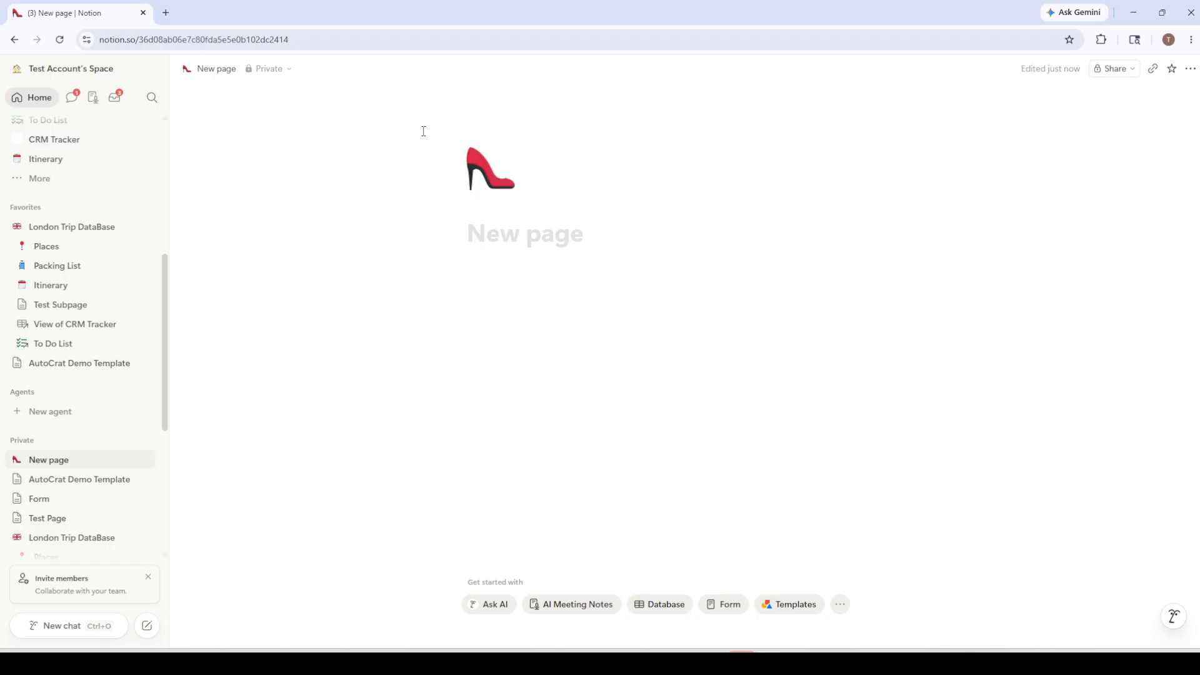
click(492, 177)
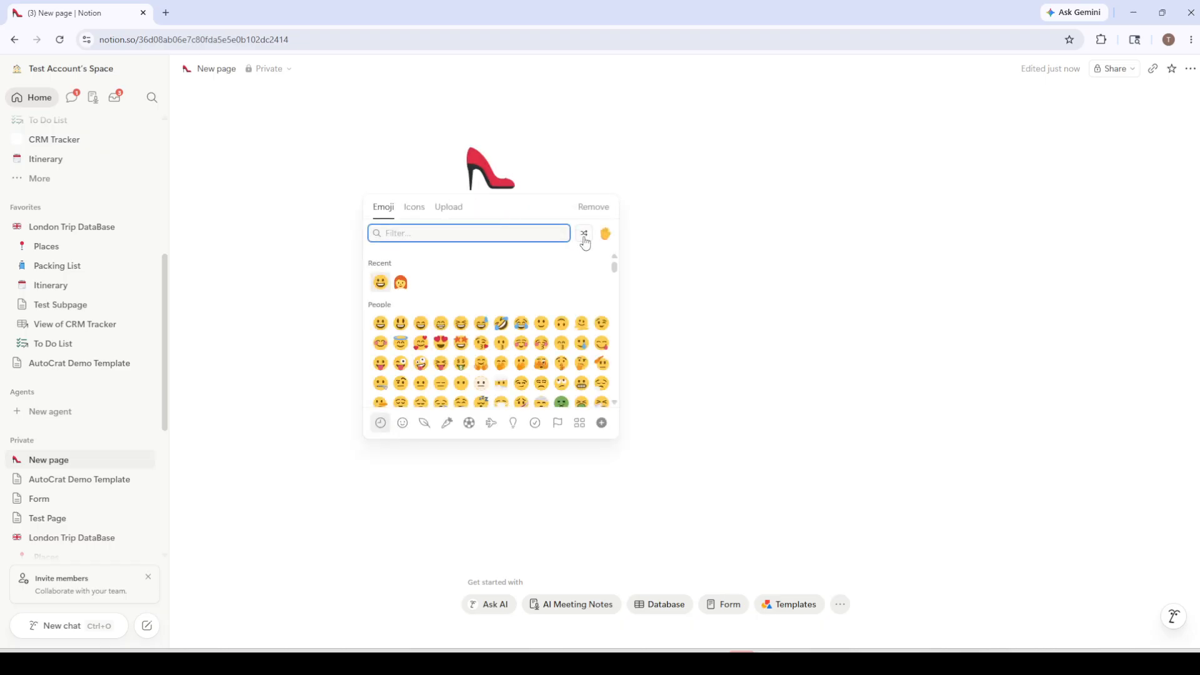
click(593, 208)
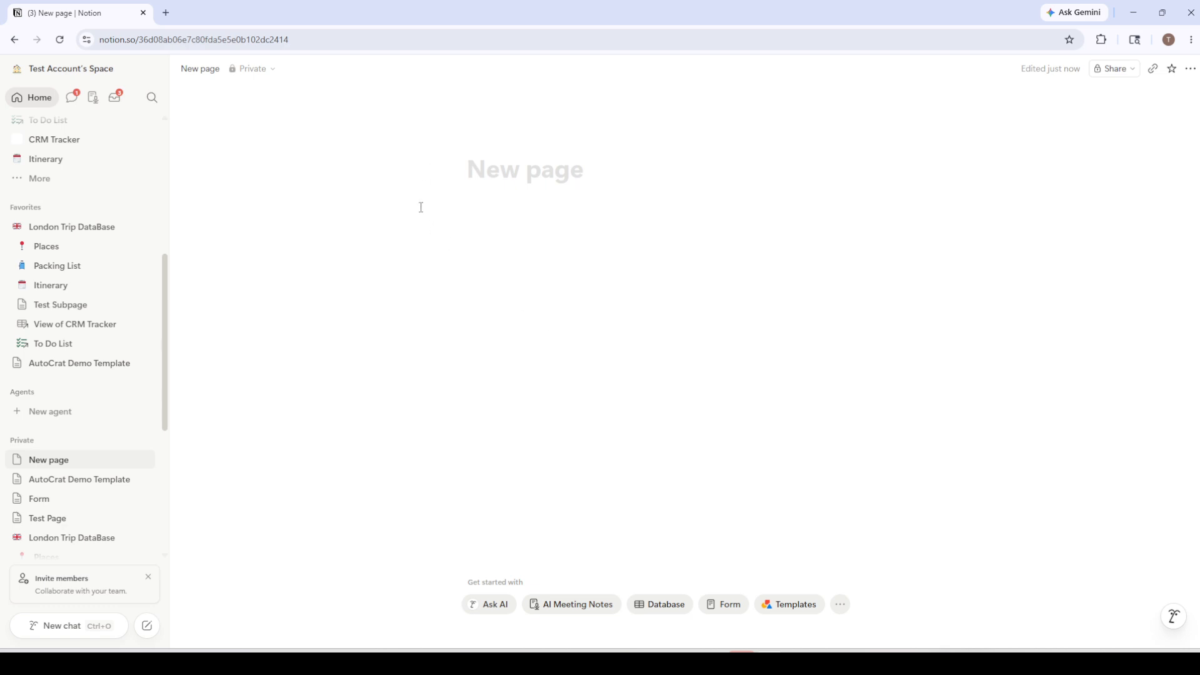
Step: Insert a callout block in the body of the new page and enter "Menu" as its first line
click(508, 236)
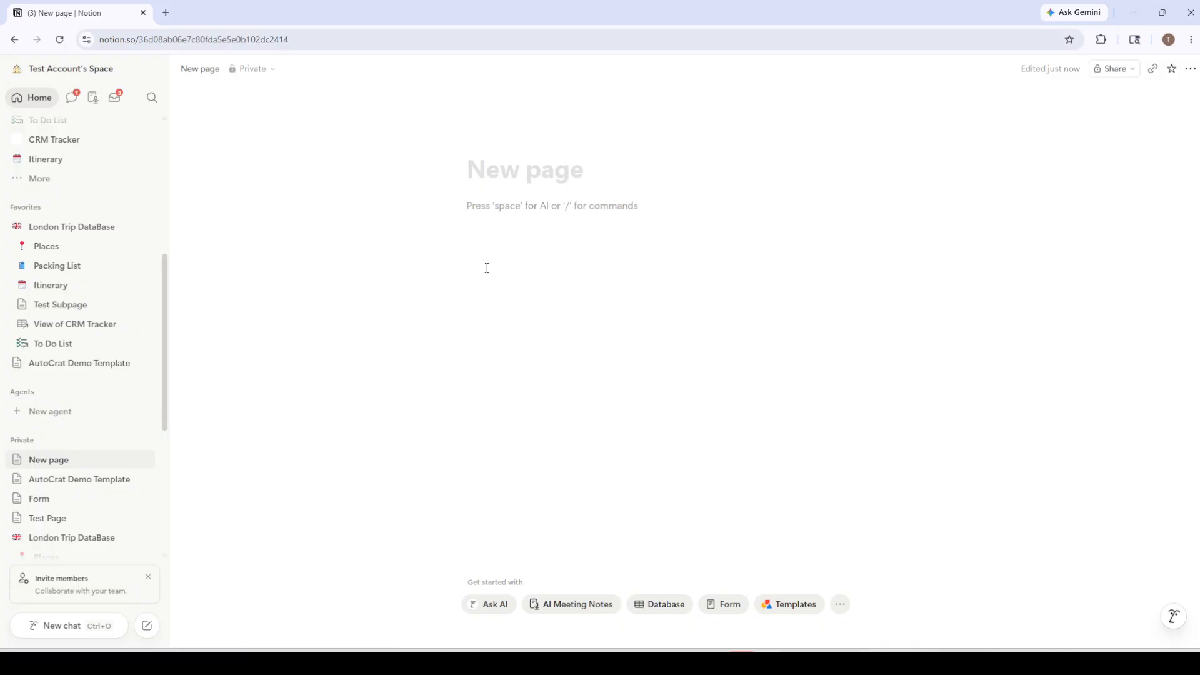
text(/call)
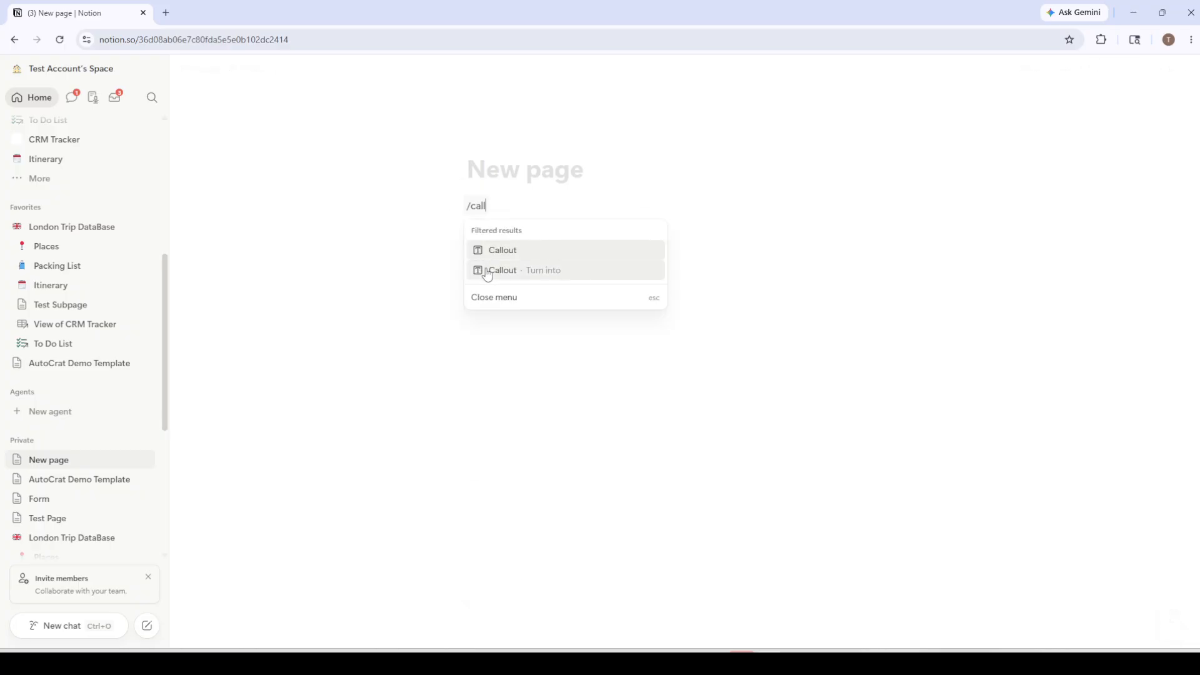
text(out)
click(503, 251)
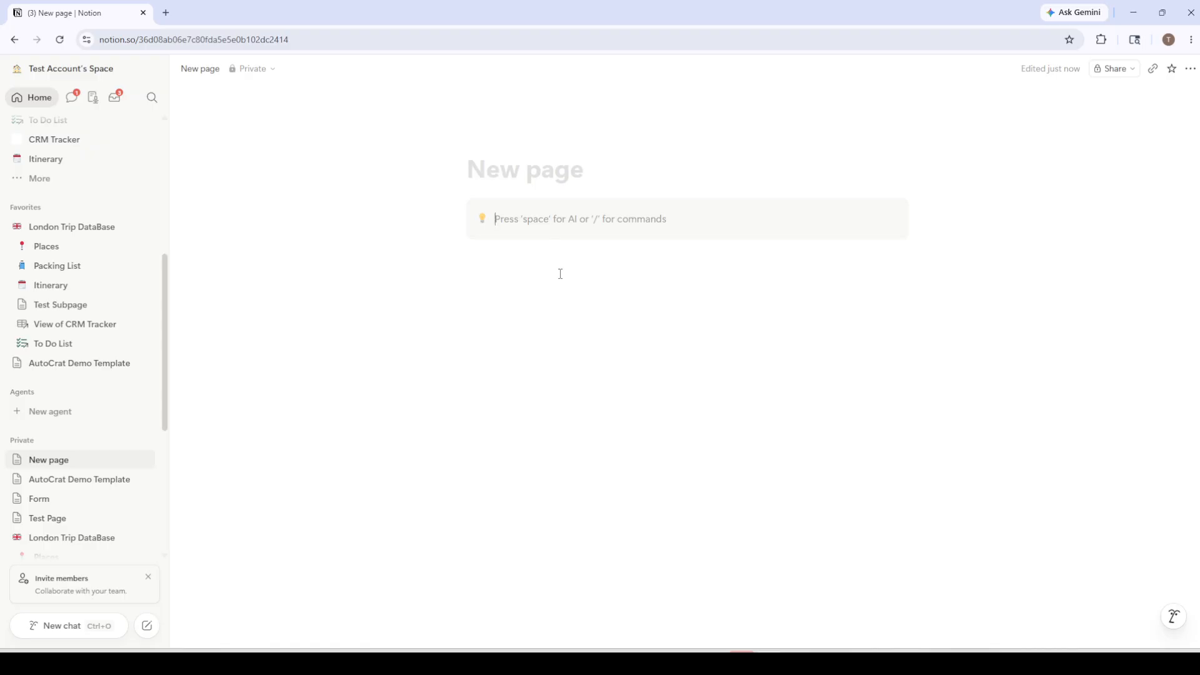
text(Menu)
key(Return)
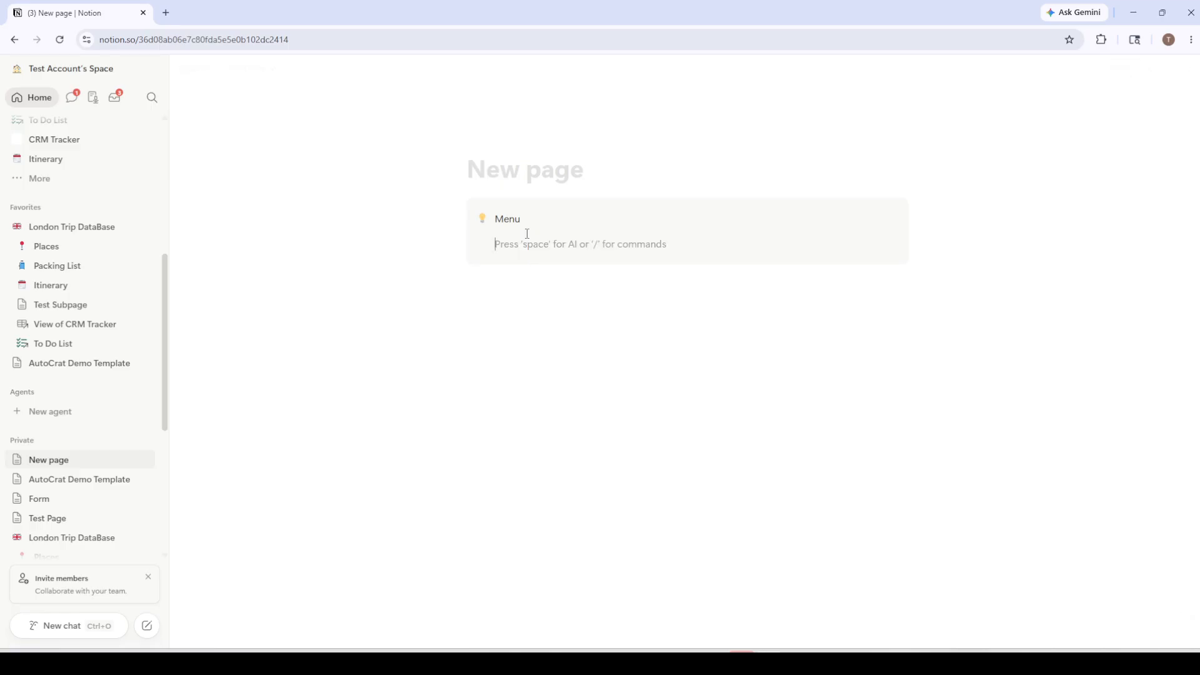
Step: Add the lines "London Trip DataBase" and "To Do List" below "Menu" inside the callout
text(London Trip DataBase)
key(Return)
key(BackSpace)
text(tlo)
key(BackSpace)
key(BackSpace)
key(Return)
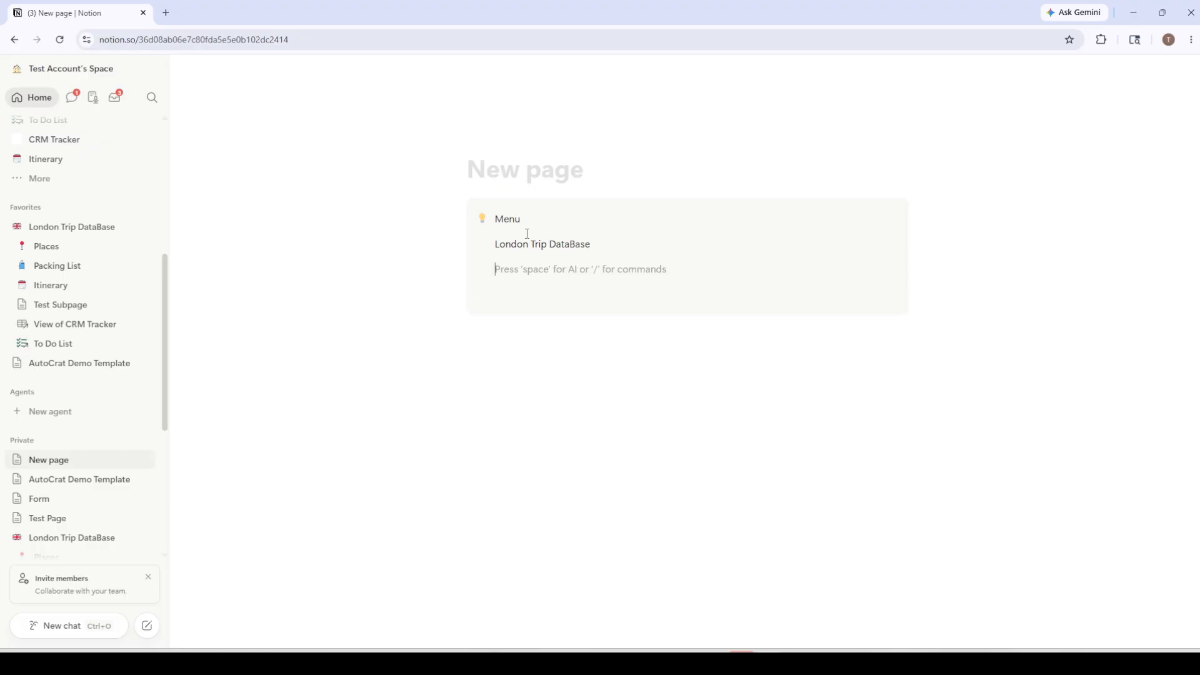
text(To)
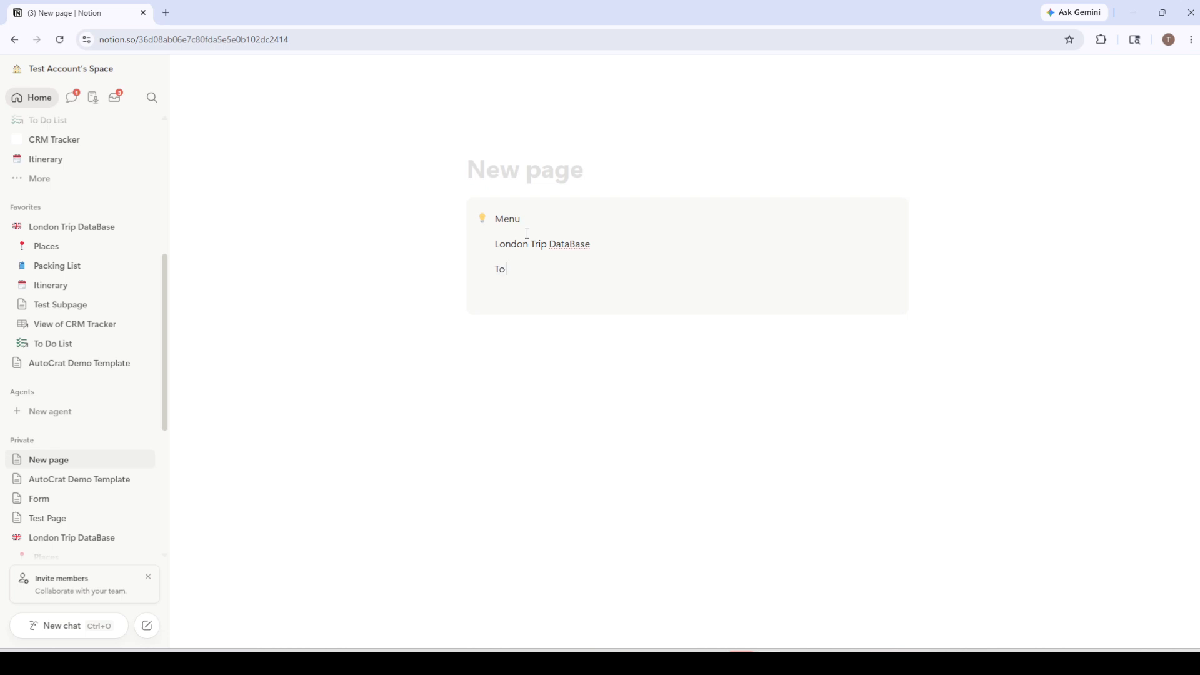
text( Do List)
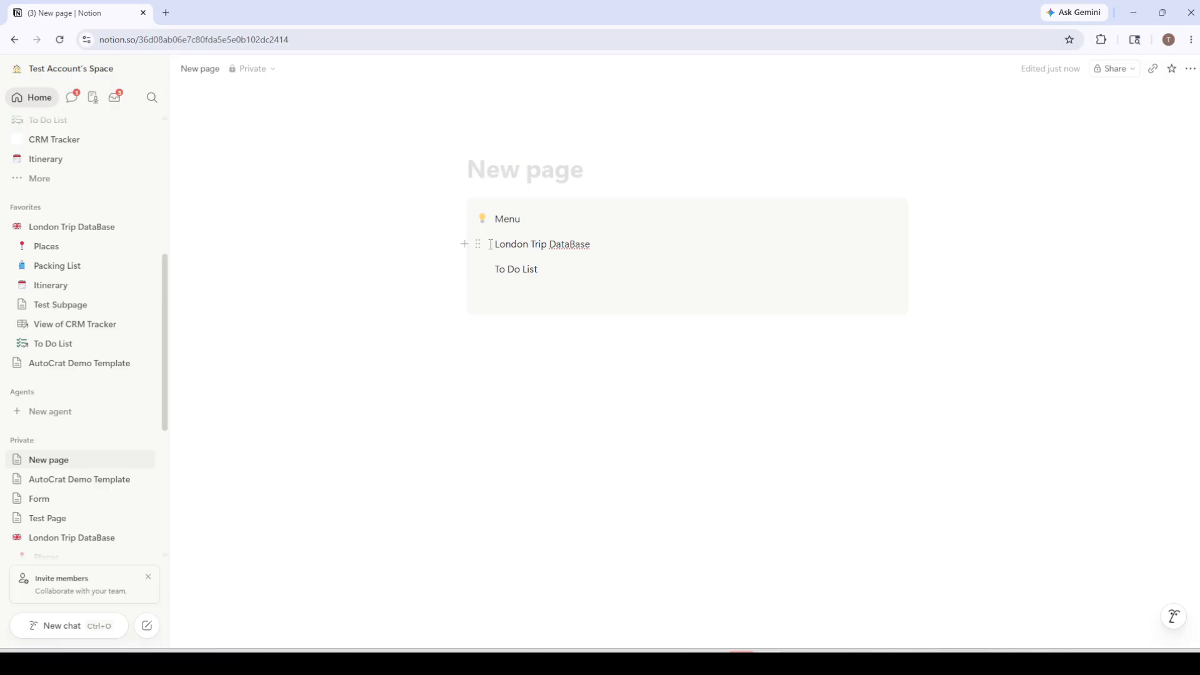
Step: Replace the London Trip DataBase text in the callout with a link to the London Trip DataBase page
drag(497, 245, 598, 246)
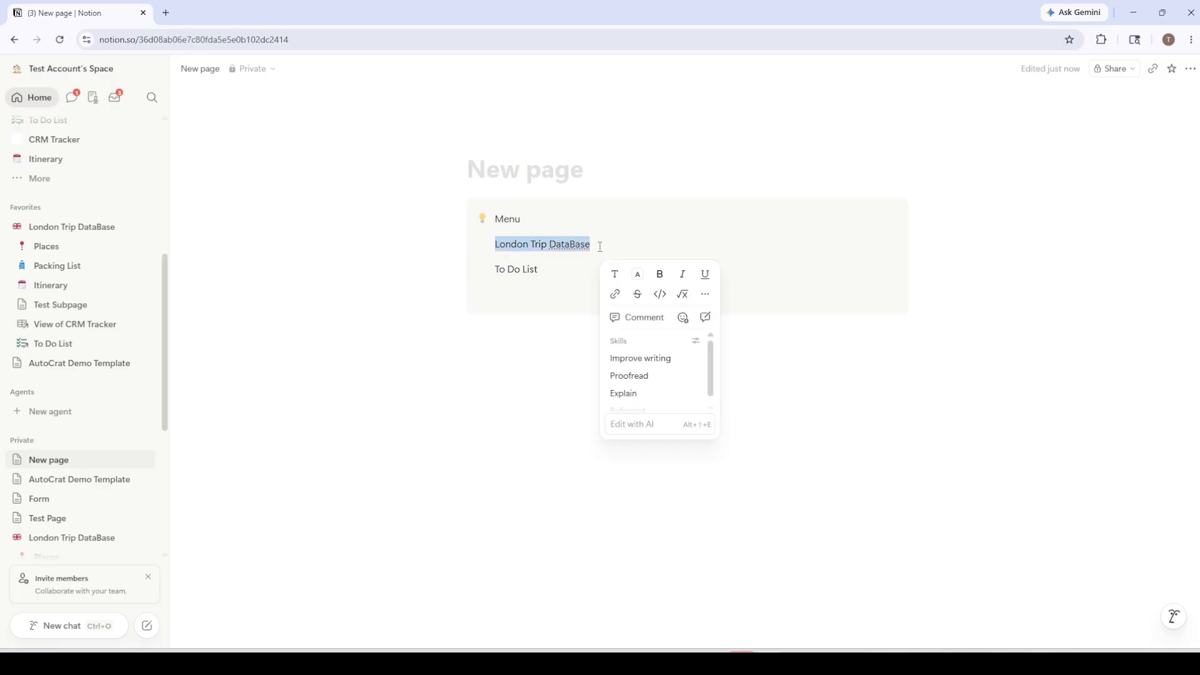
text(/)
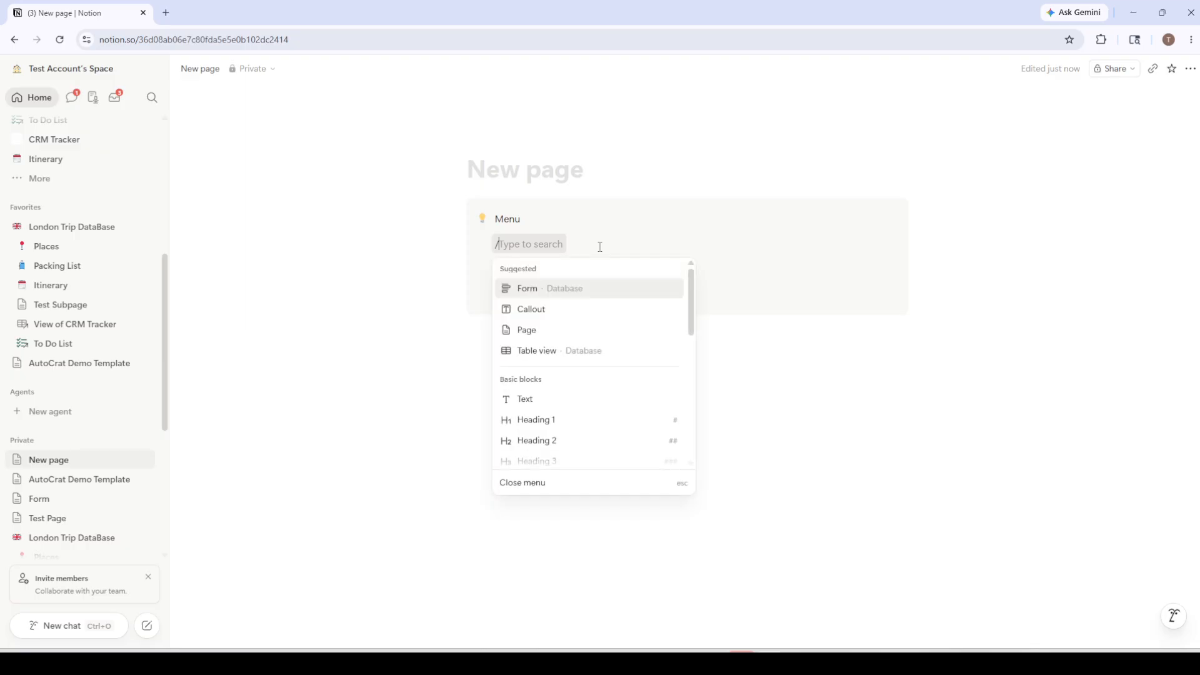
text(link)
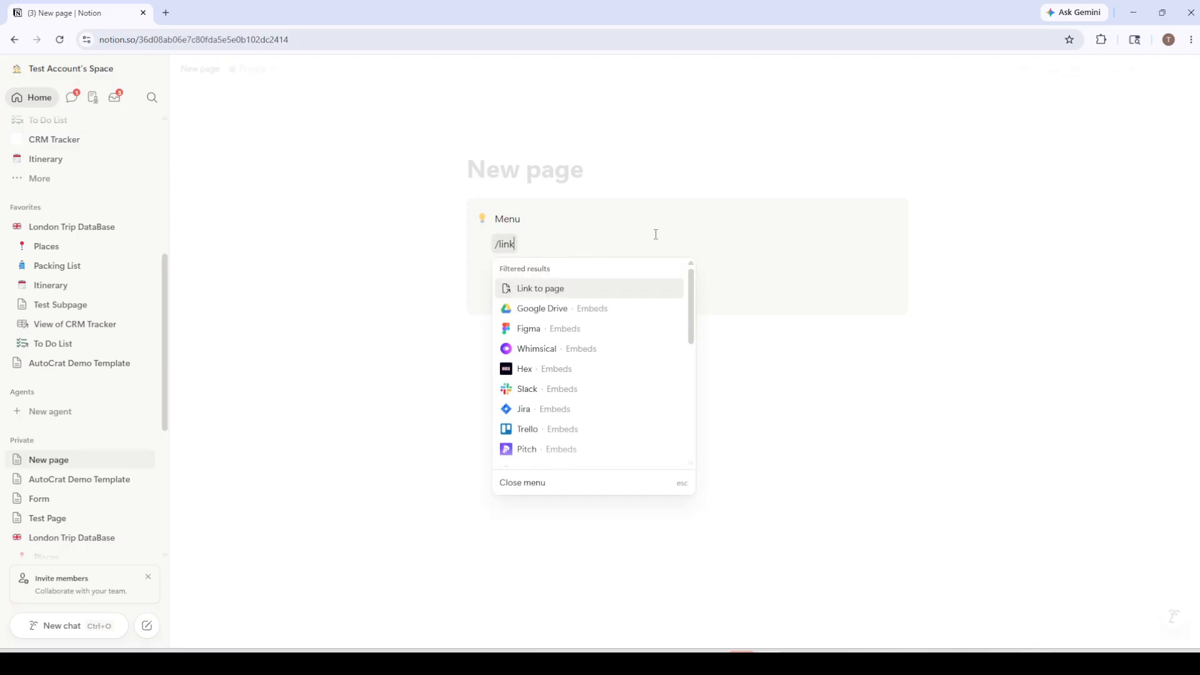
click(561, 292)
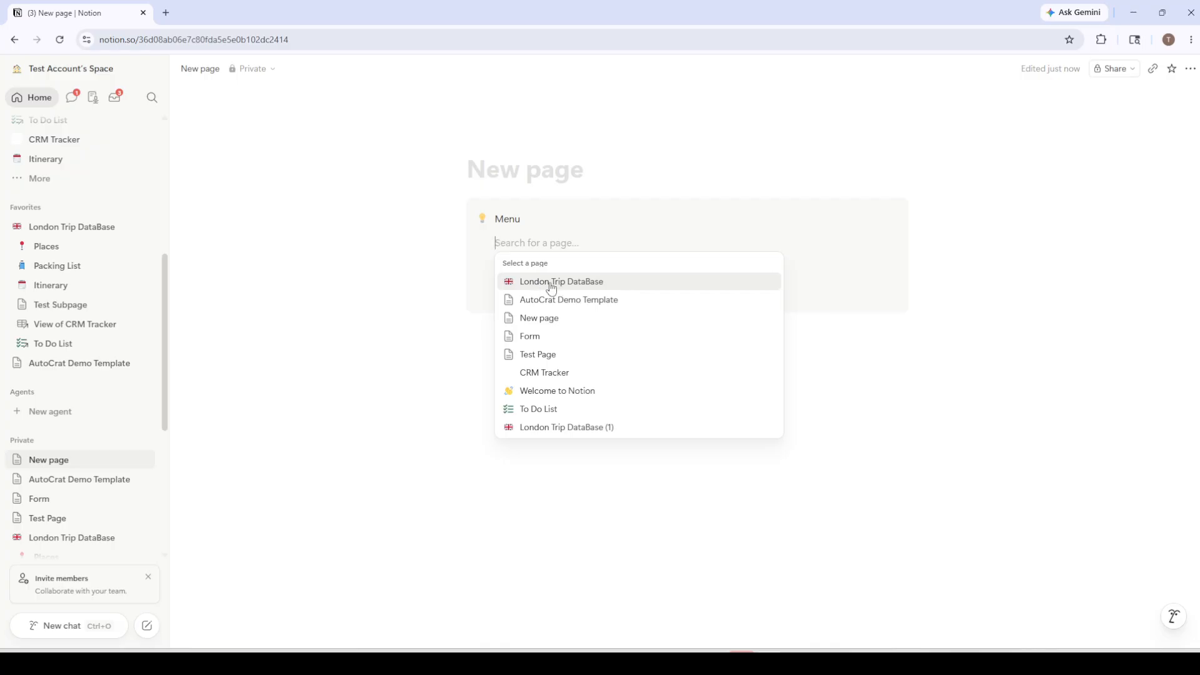
click(549, 282)
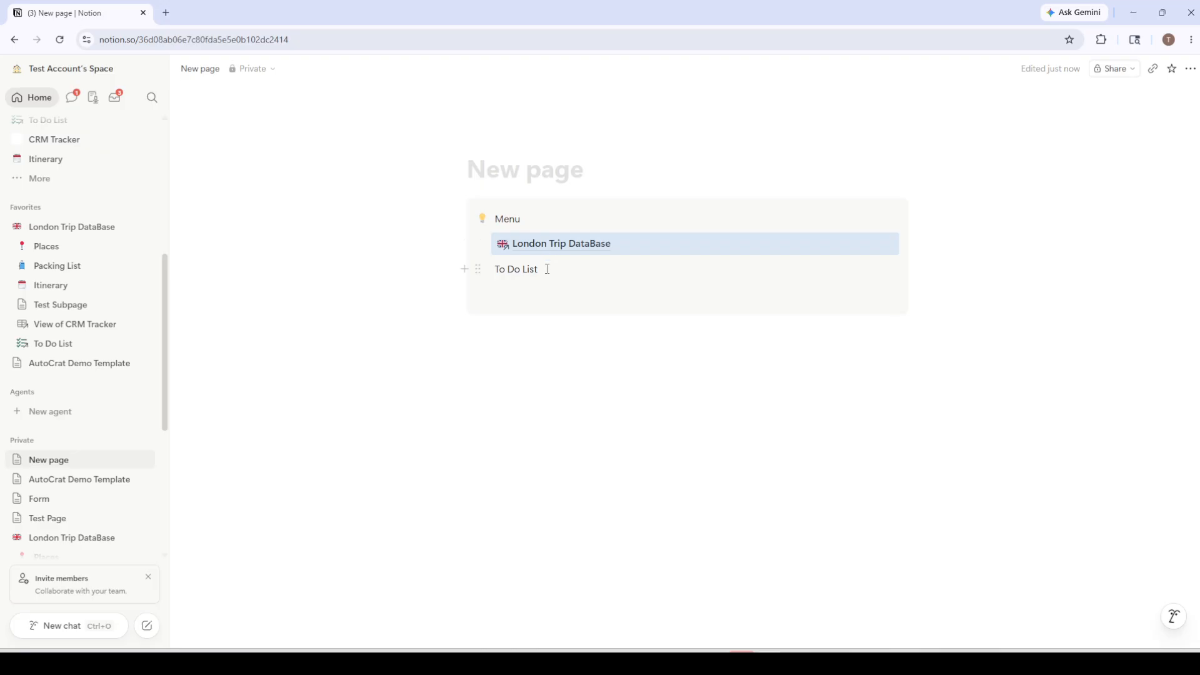
Step: Replace the To Do List text in the callout with a link to the To Do List page
drag(544, 270, 492, 273)
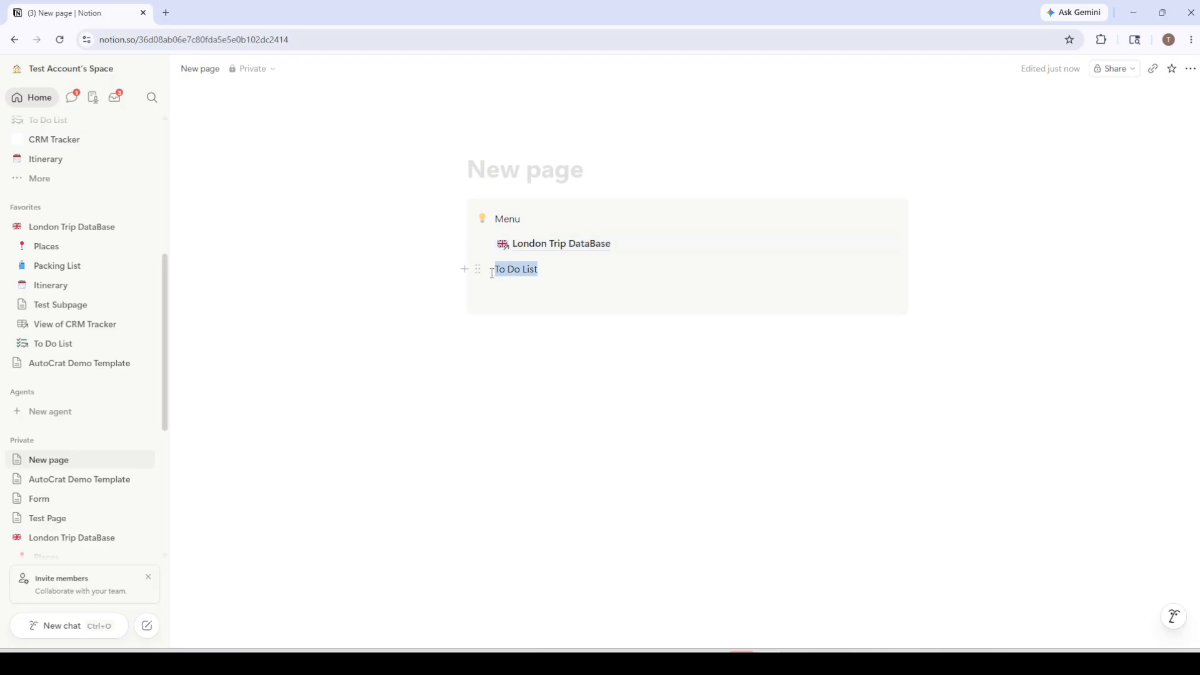
text(/to do)
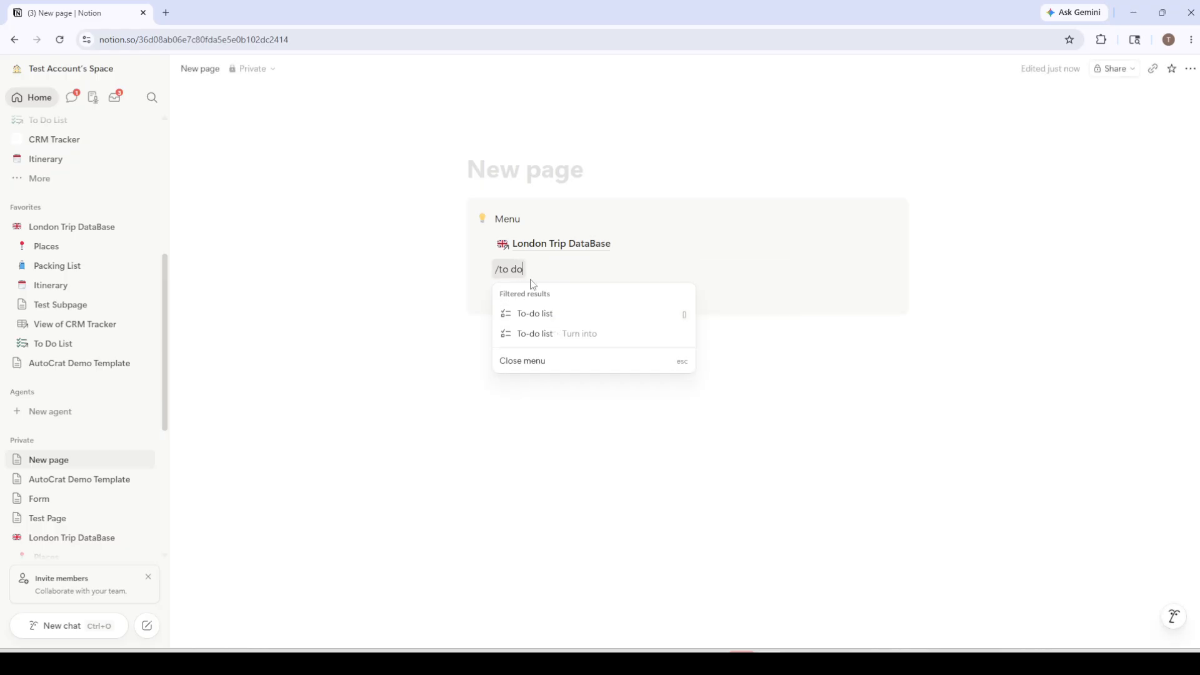
key(BackSpace)
key(BackSpace)
key(BackSpace)
key(BackSpace)
key(BackSpace)
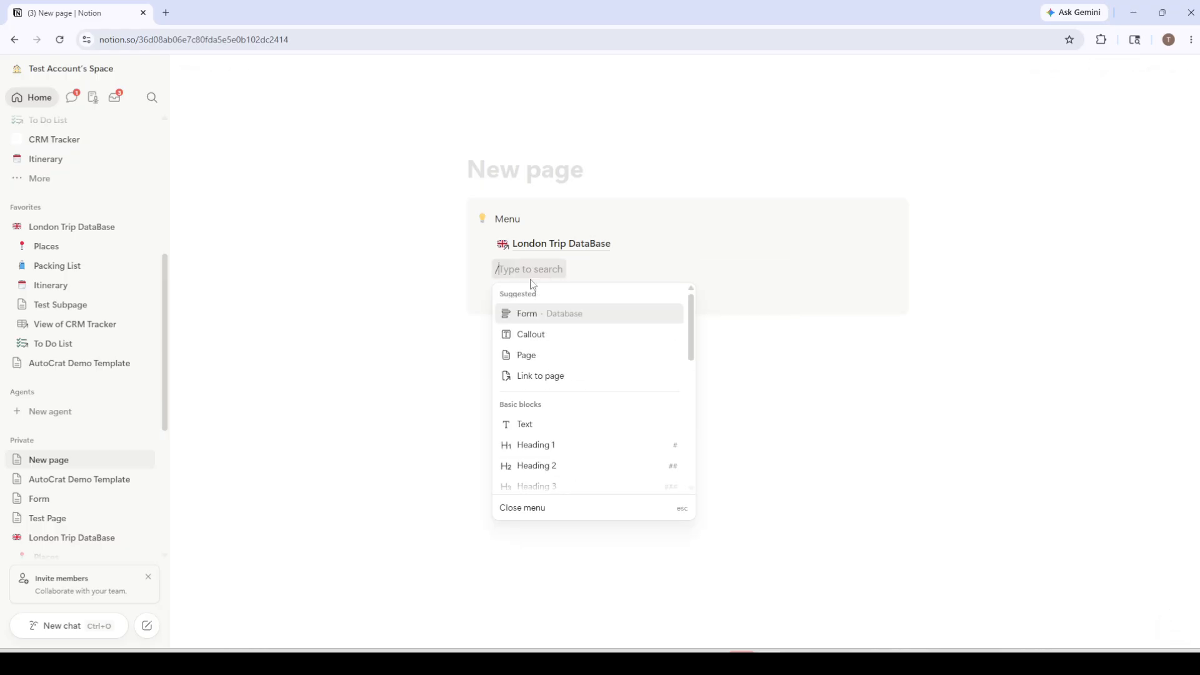
text(link)
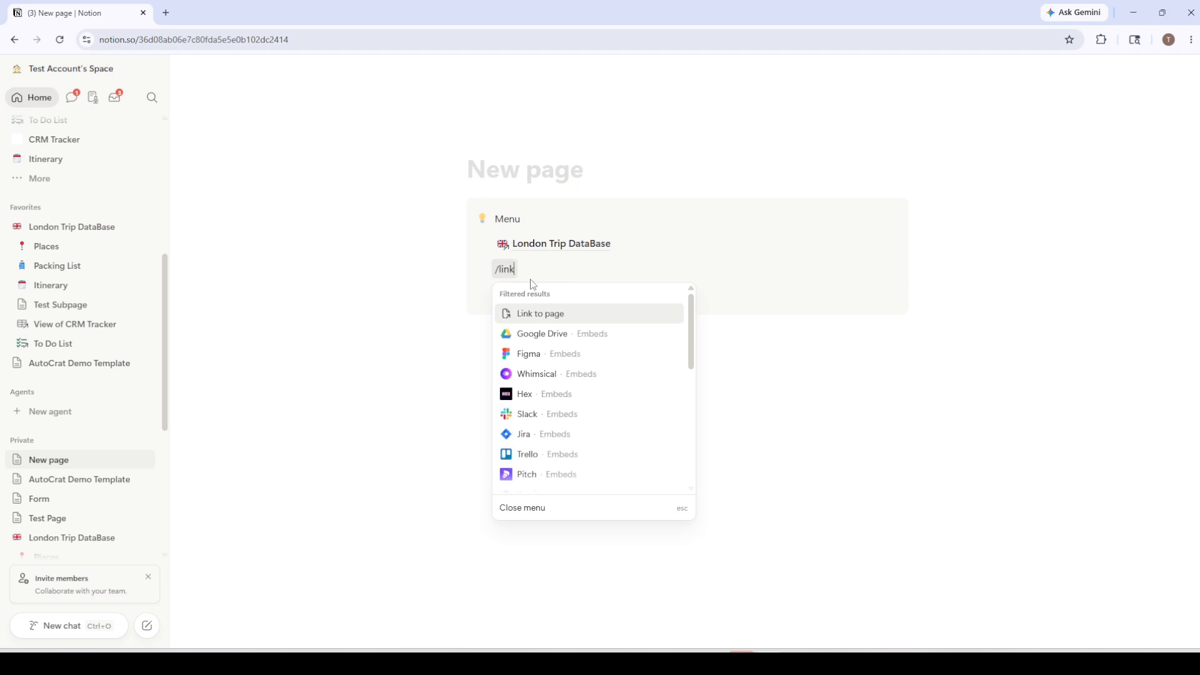
click(527, 314)
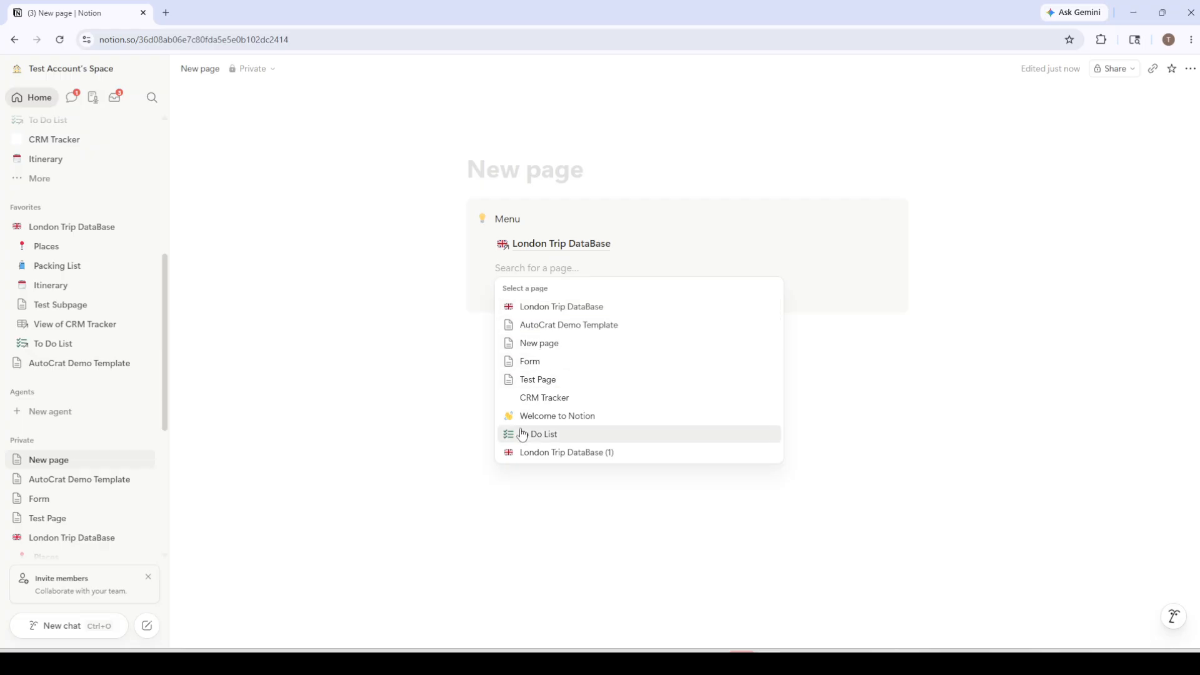
click(521, 437)
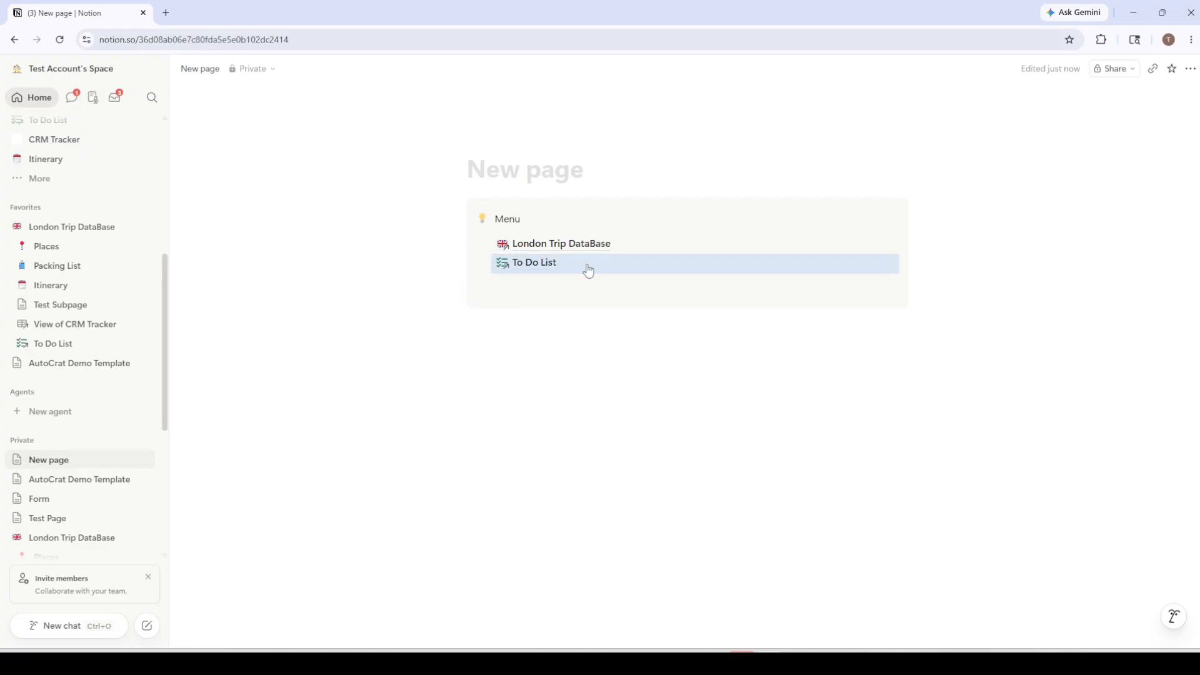
Step: Test the London Trip DataBase link from the menu, look through the linked page, and return to the new page
click(550, 250)
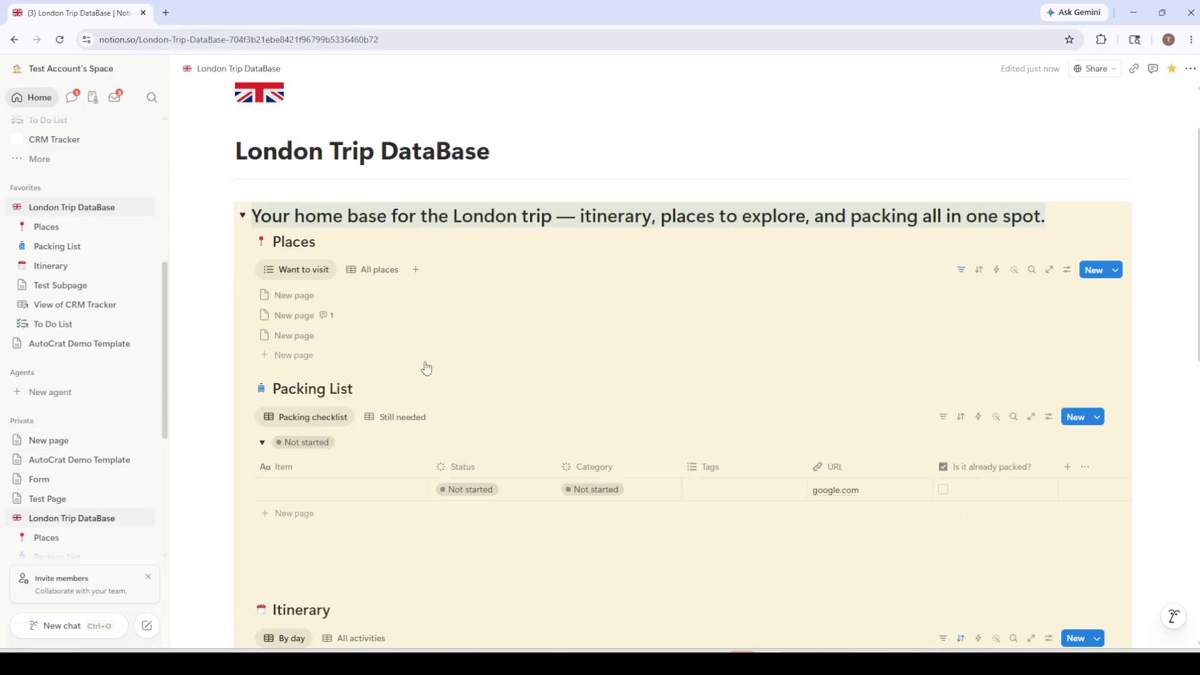
scroll(428, 363, down, 8)
scroll(431, 372, up, 10)
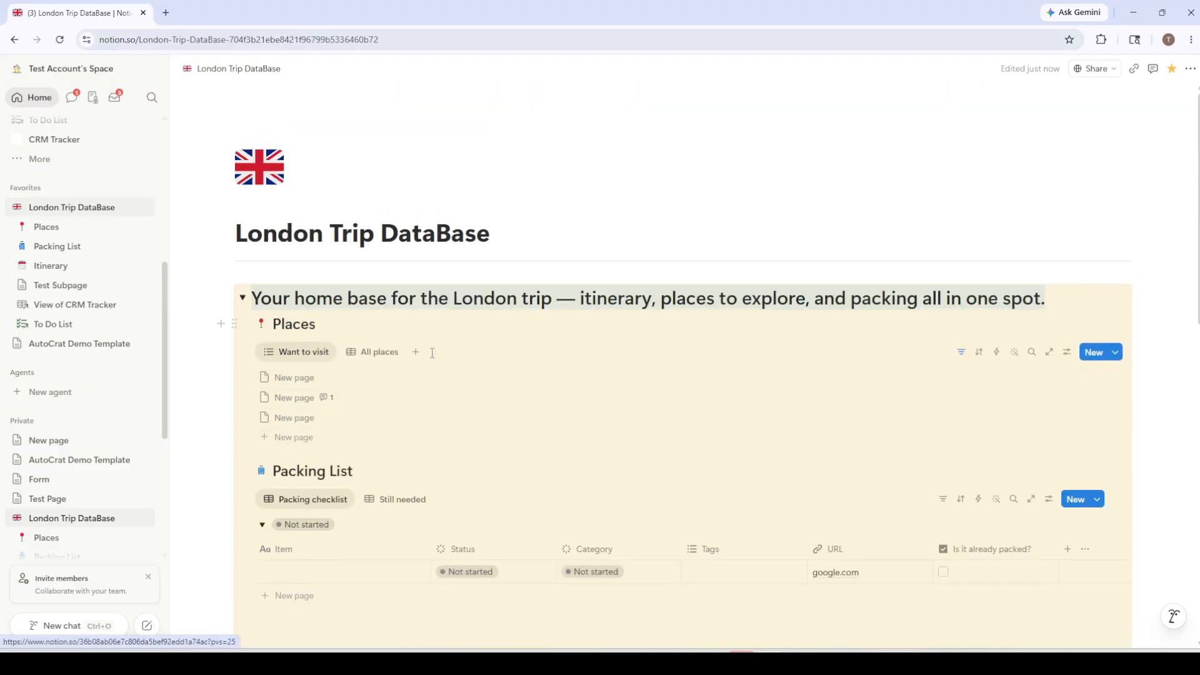
scroll(424, 357, down, 1)
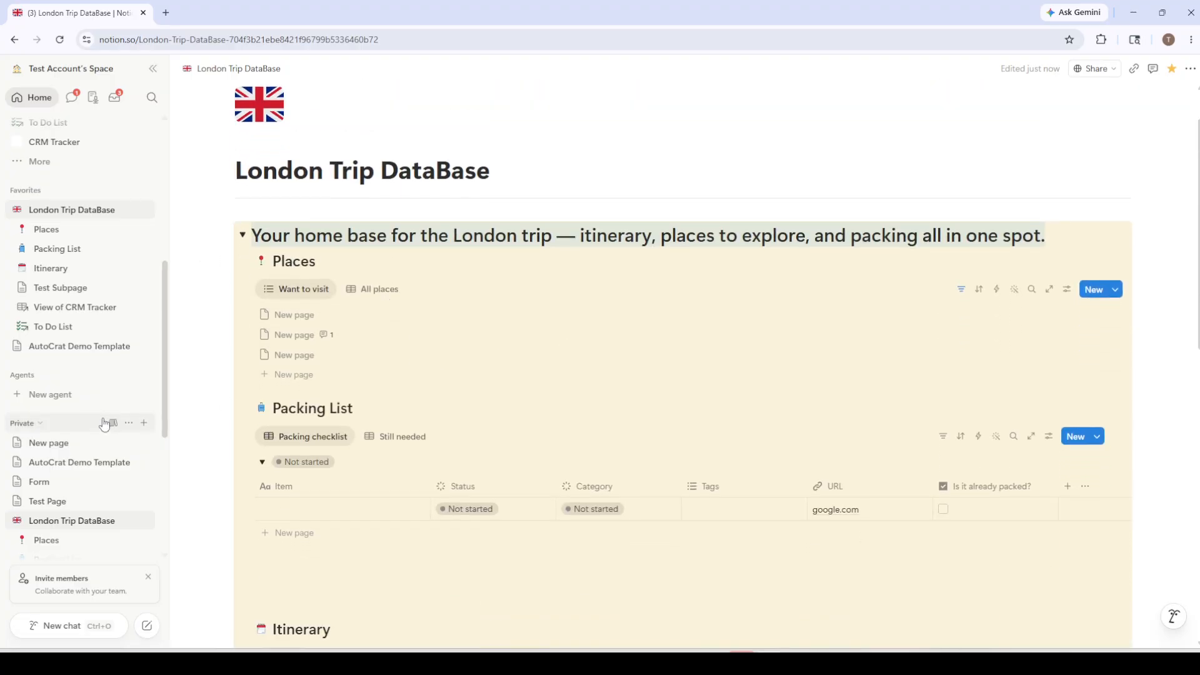
scroll(102, 423, up, 5)
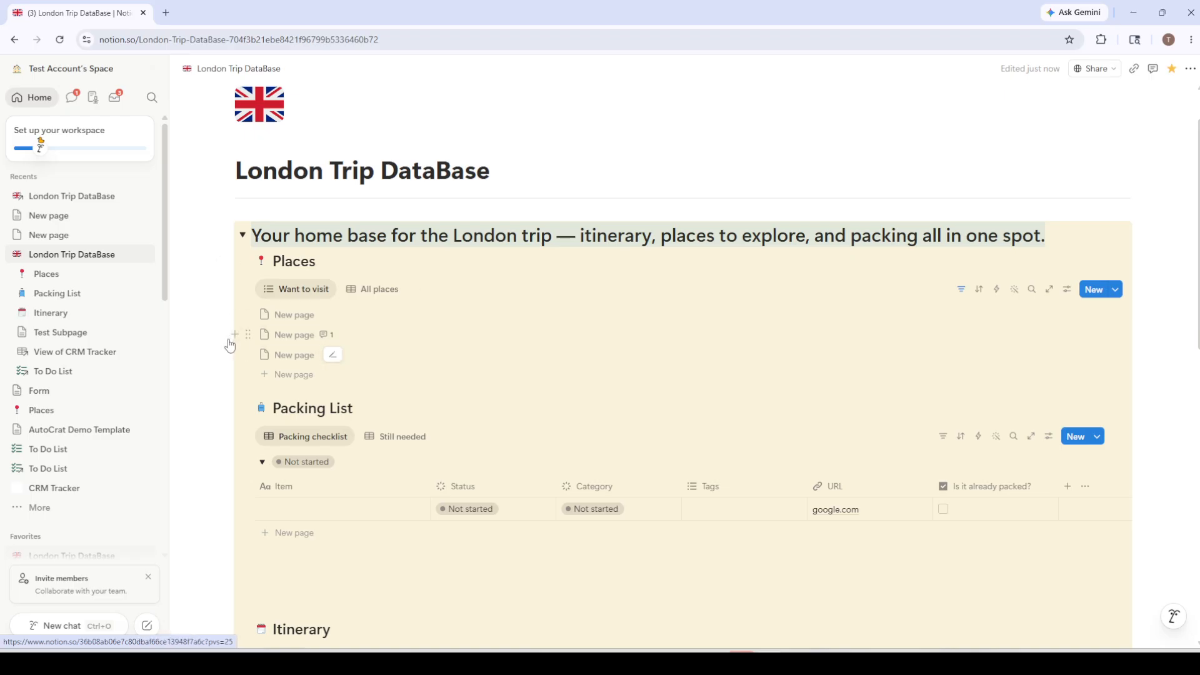
click(45, 216)
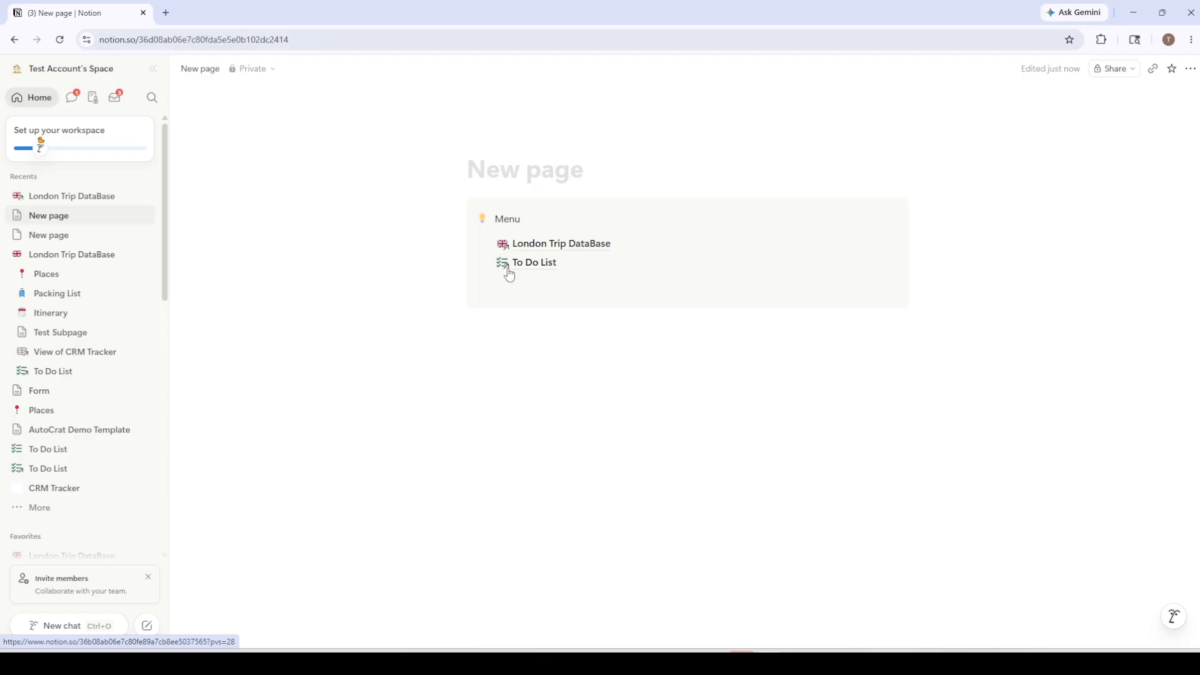
Step: Turn the Menu callout into a synced block and copy the link to that block
click(542, 350)
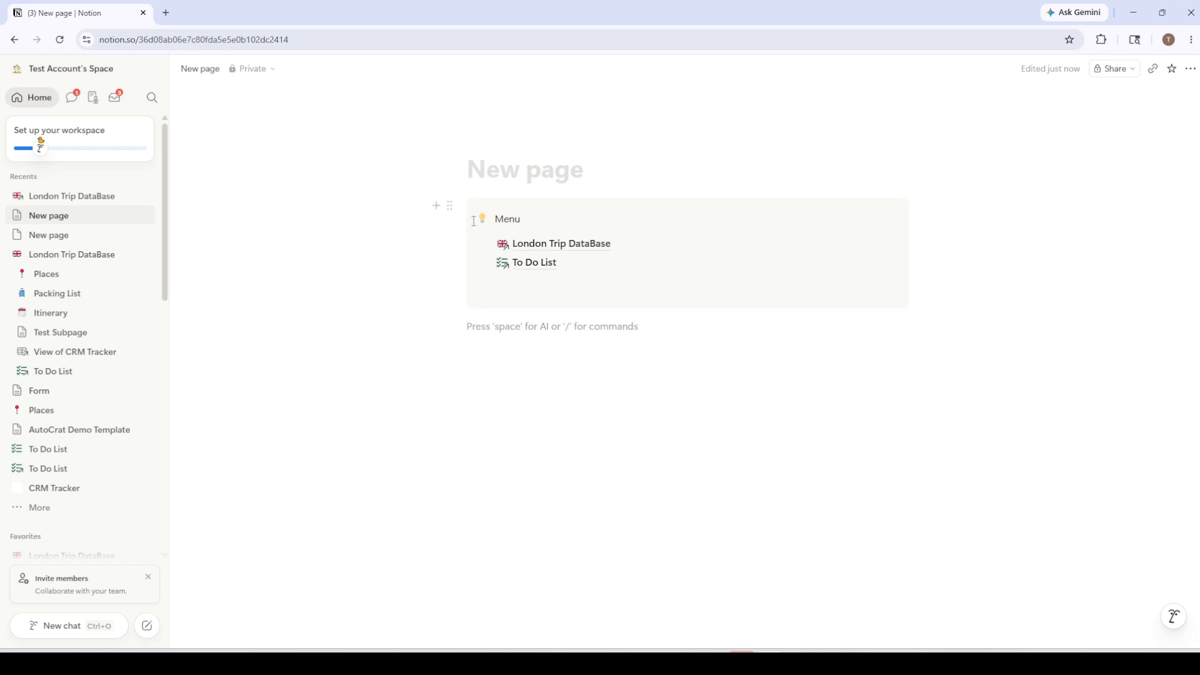
click(451, 205)
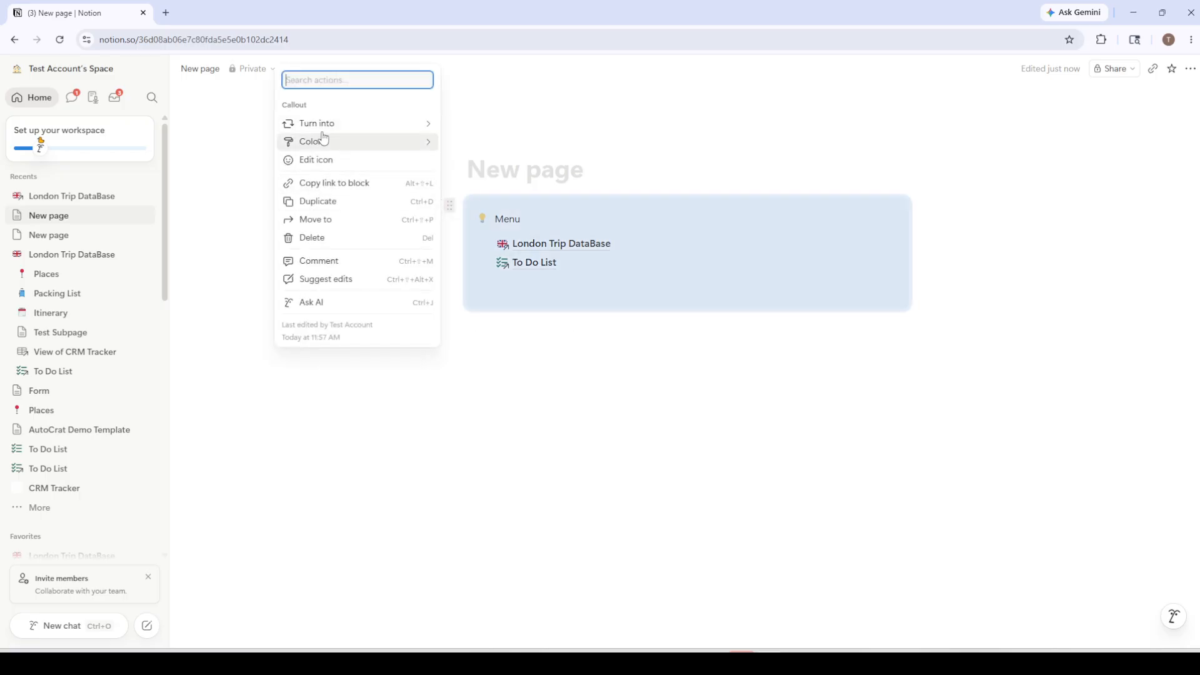
mouse_move(318, 125)
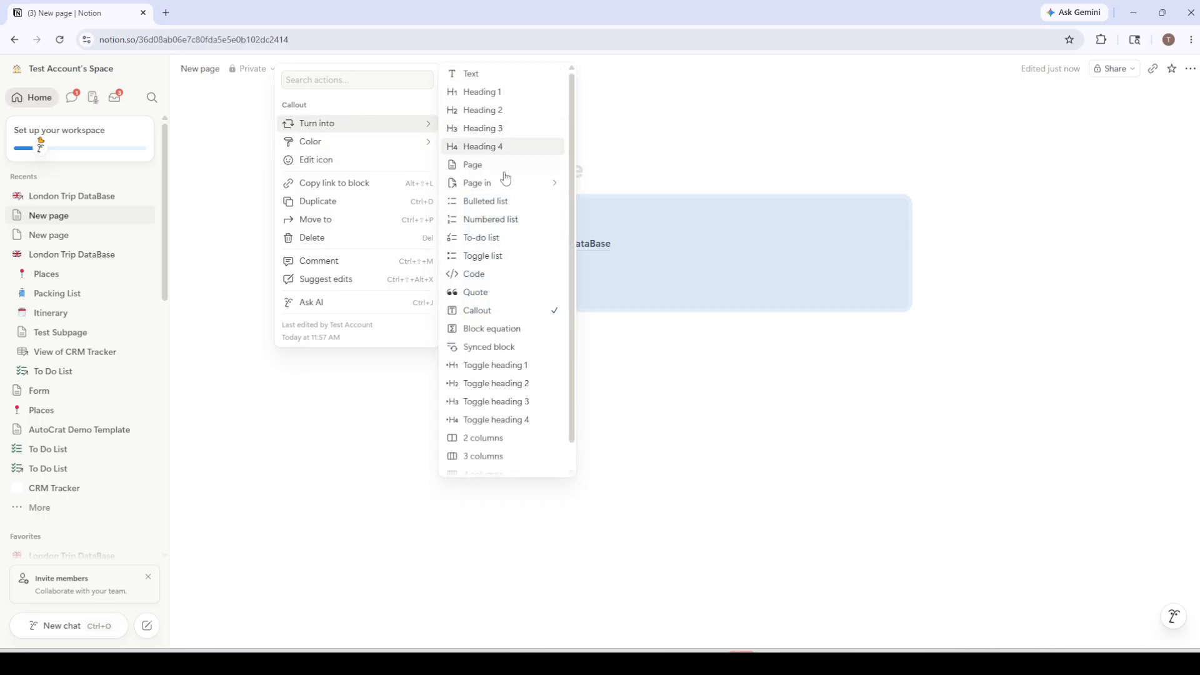
scroll(511, 203, down, 1)
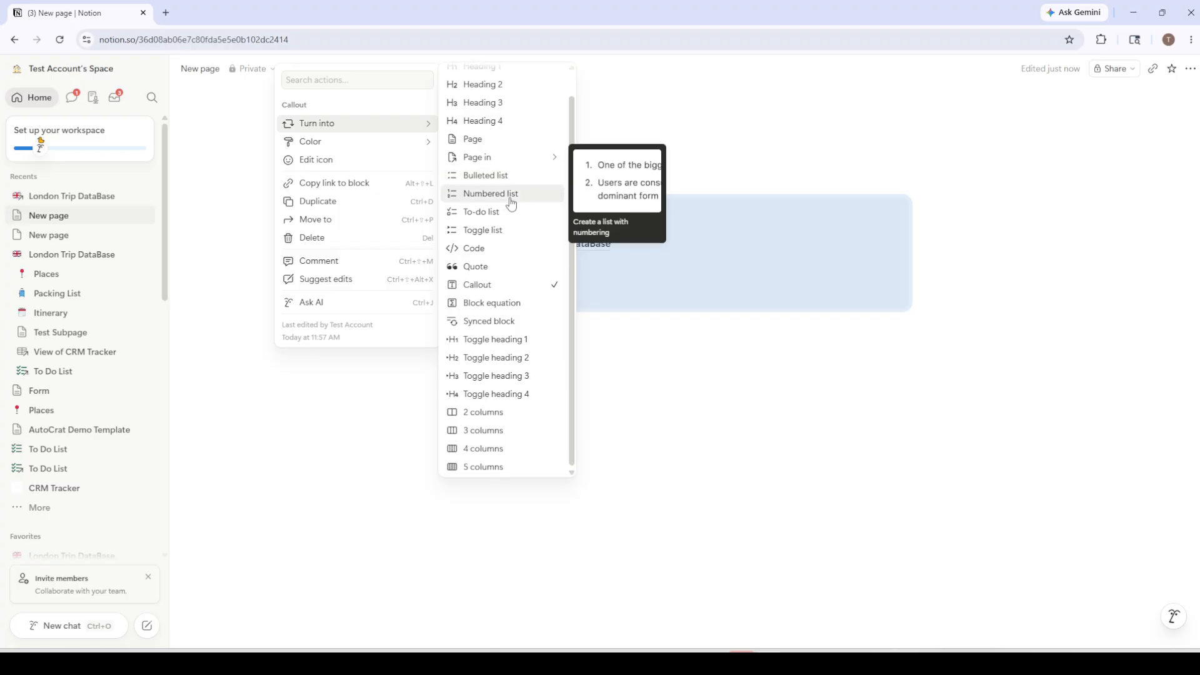
scroll(511, 203, up, 1)
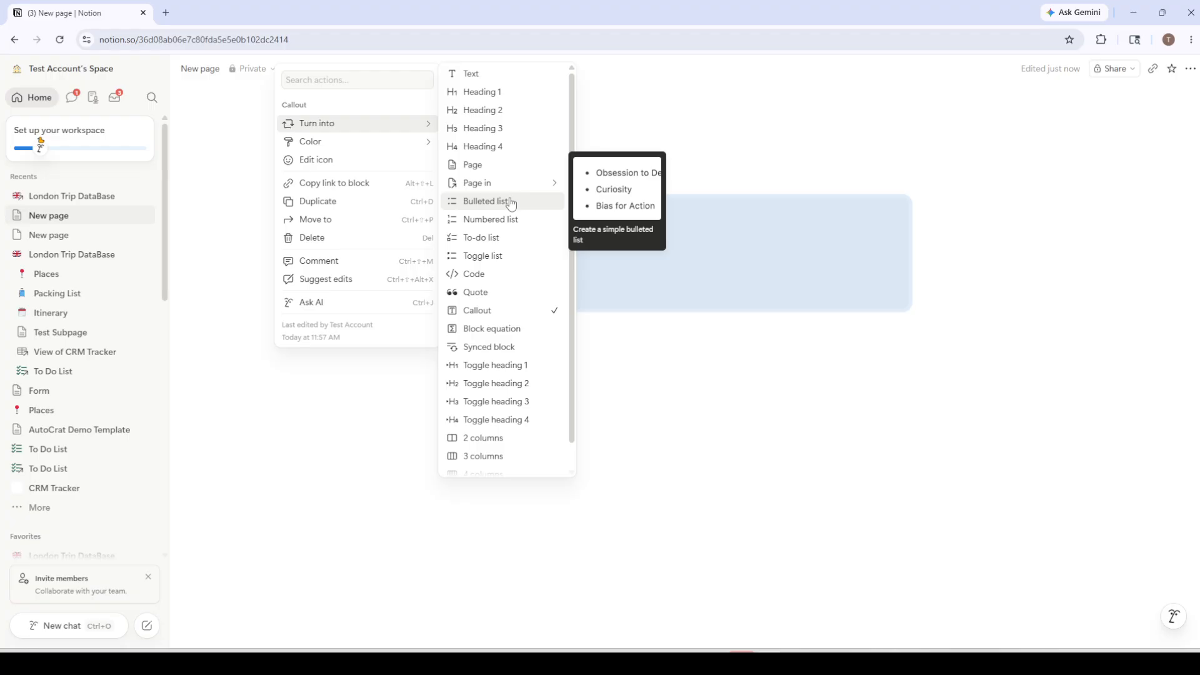
scroll(511, 203, down, 1)
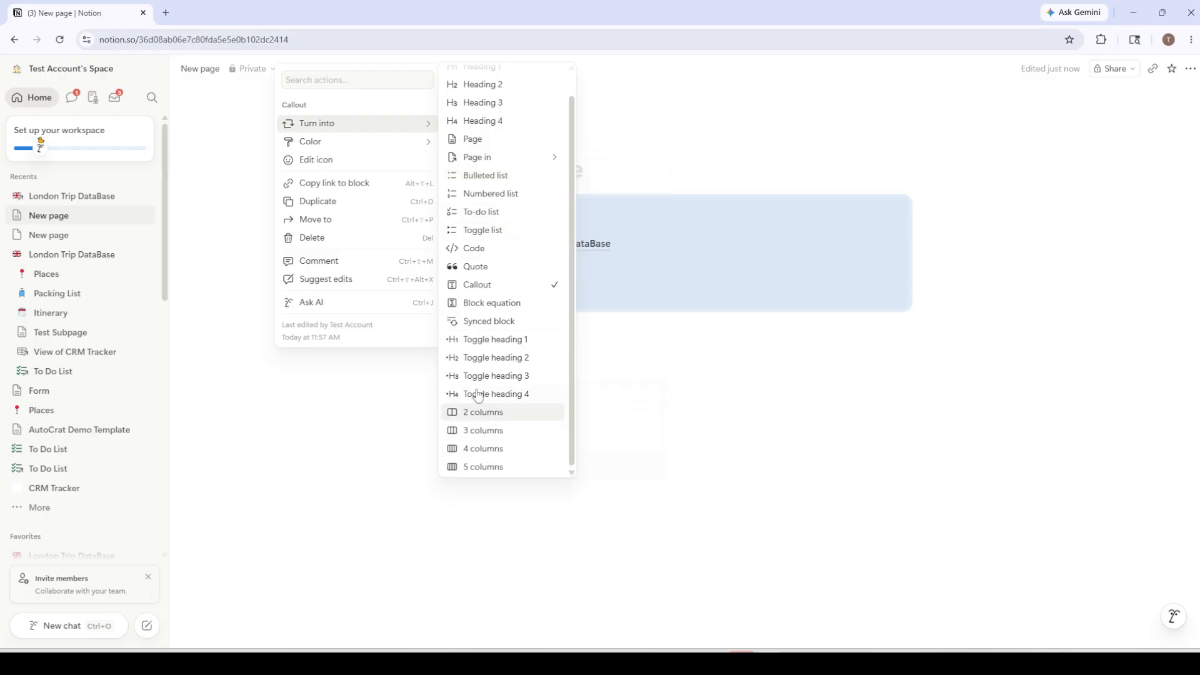
click(480, 325)
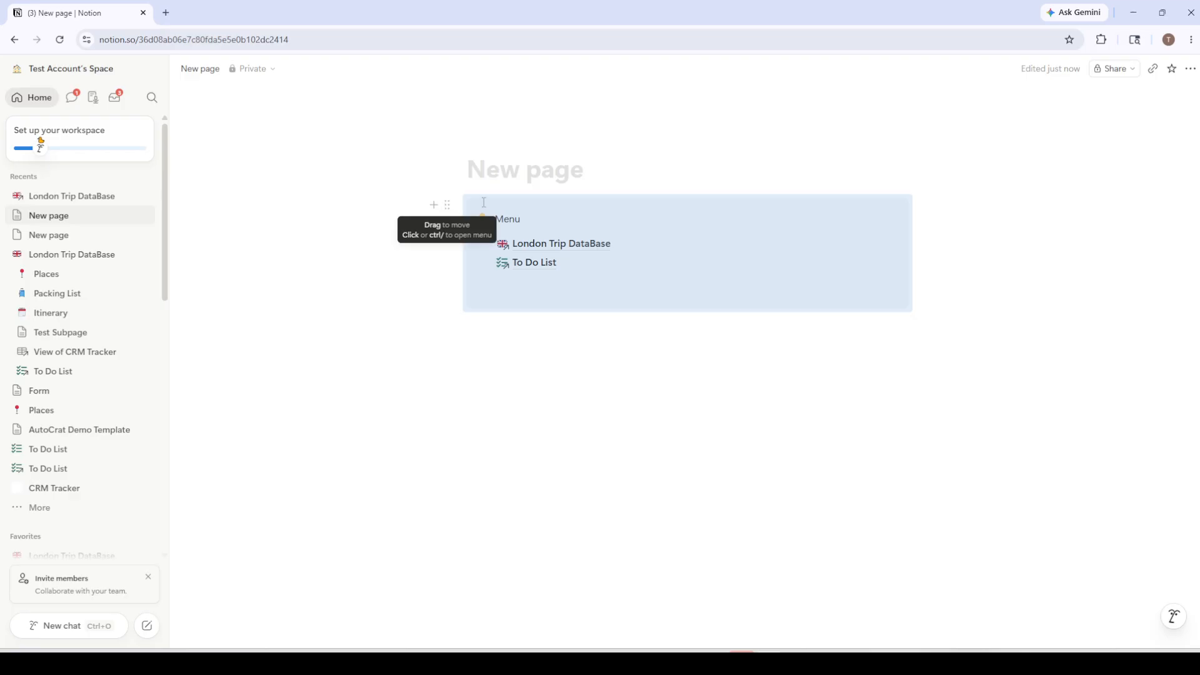
click(446, 204)
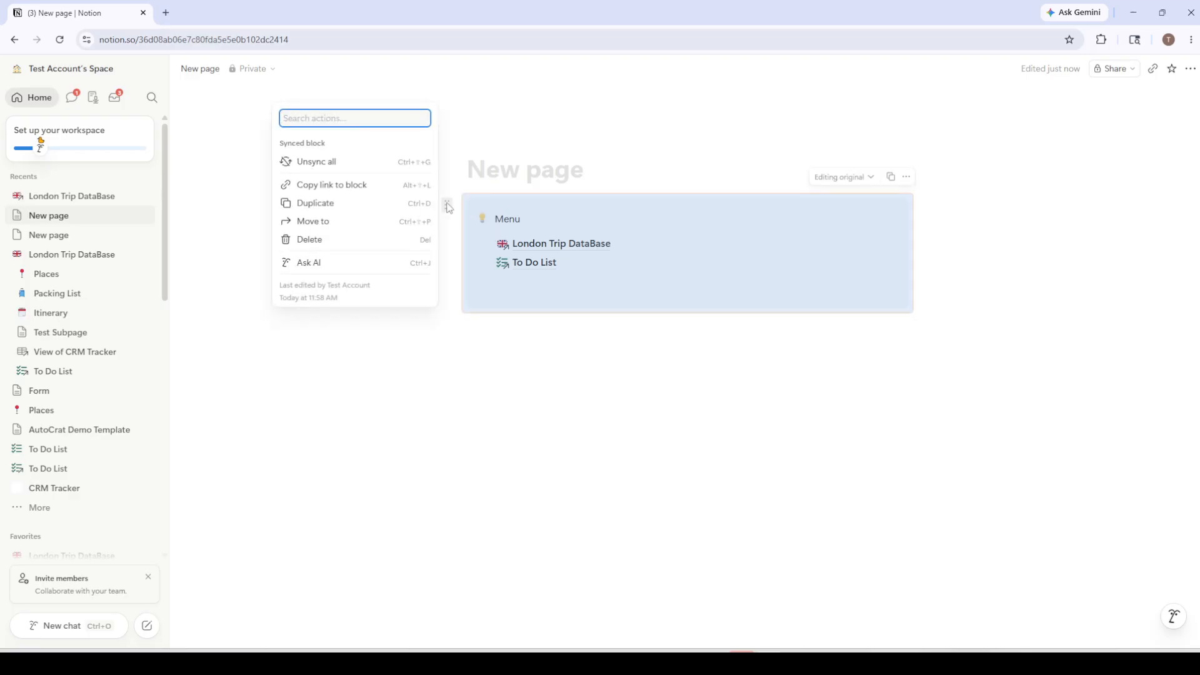
click(333, 186)
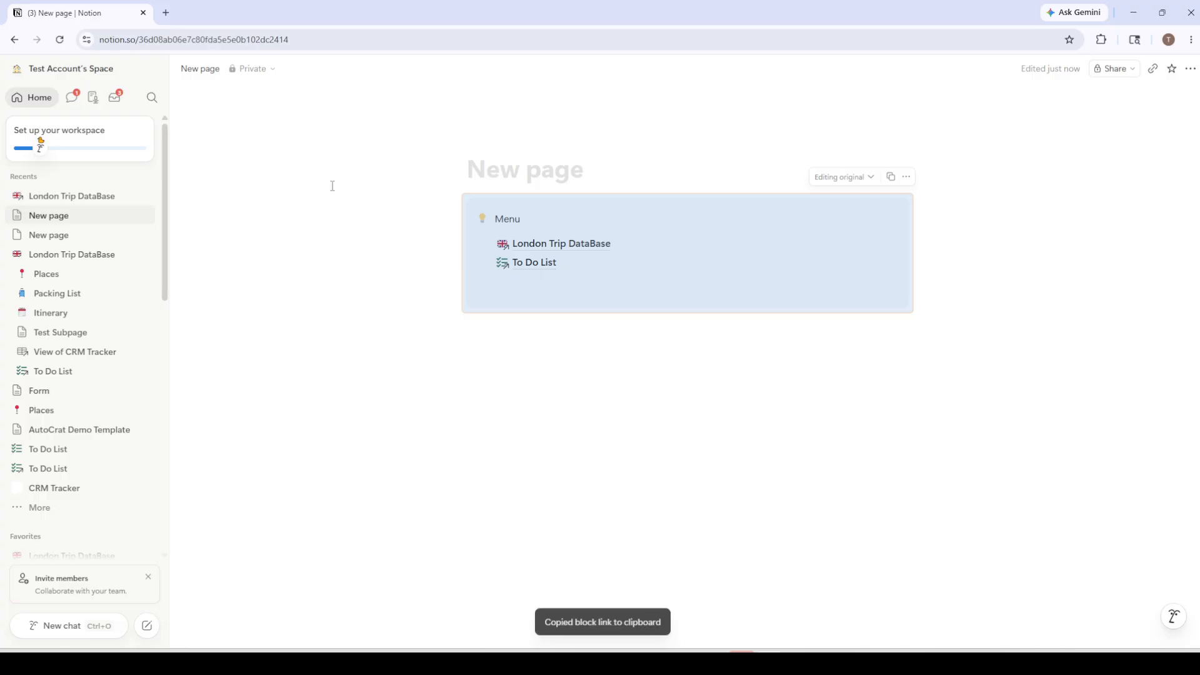
Step: Paste the copied block link below the To Do List on the London Trip DataBase page and follow it to the menu
click(55, 197)
scroll(535, 395, down, 15)
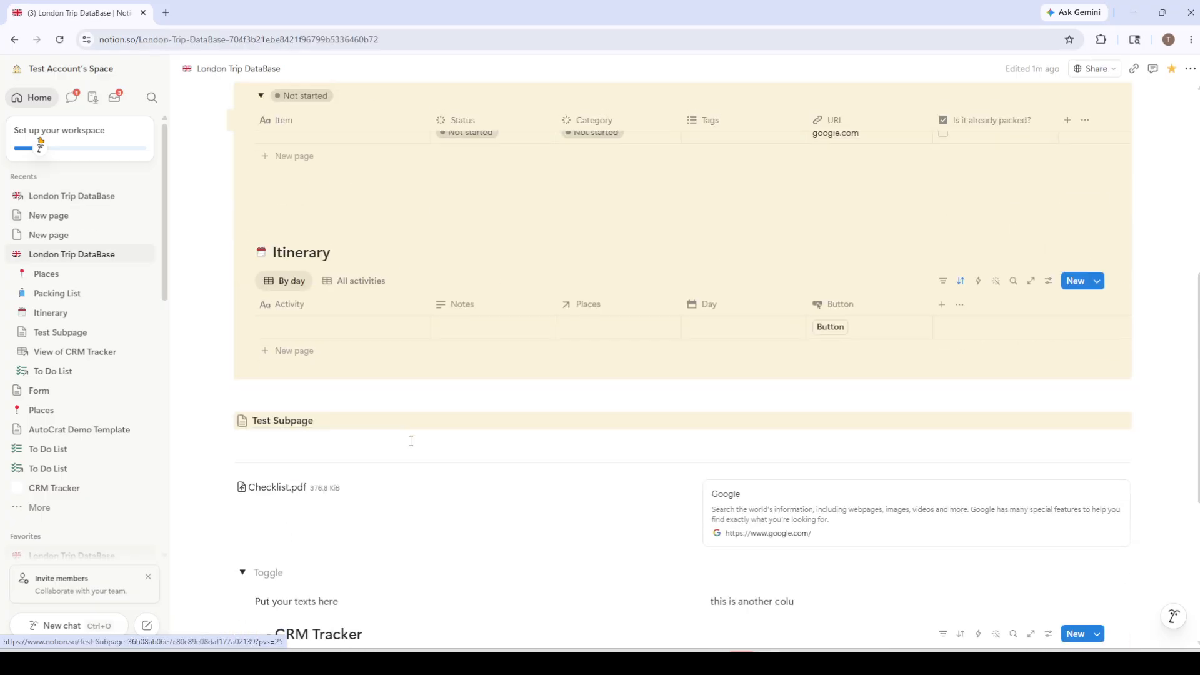
click(348, 507)
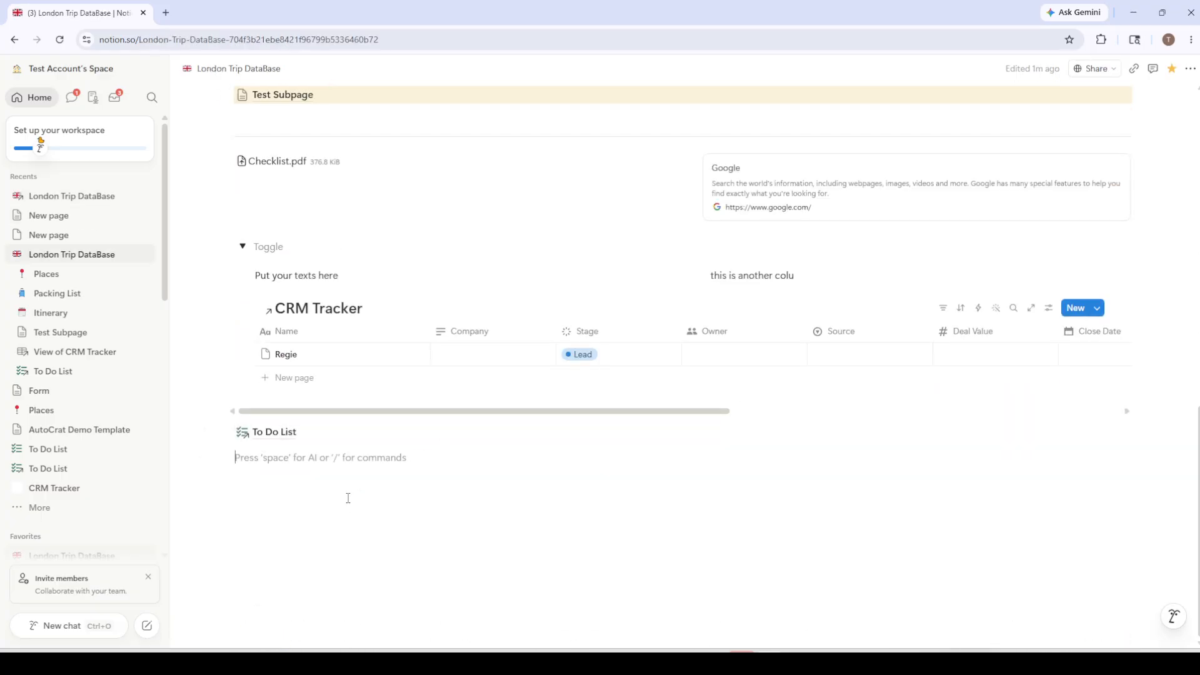
key(ctrl+v)
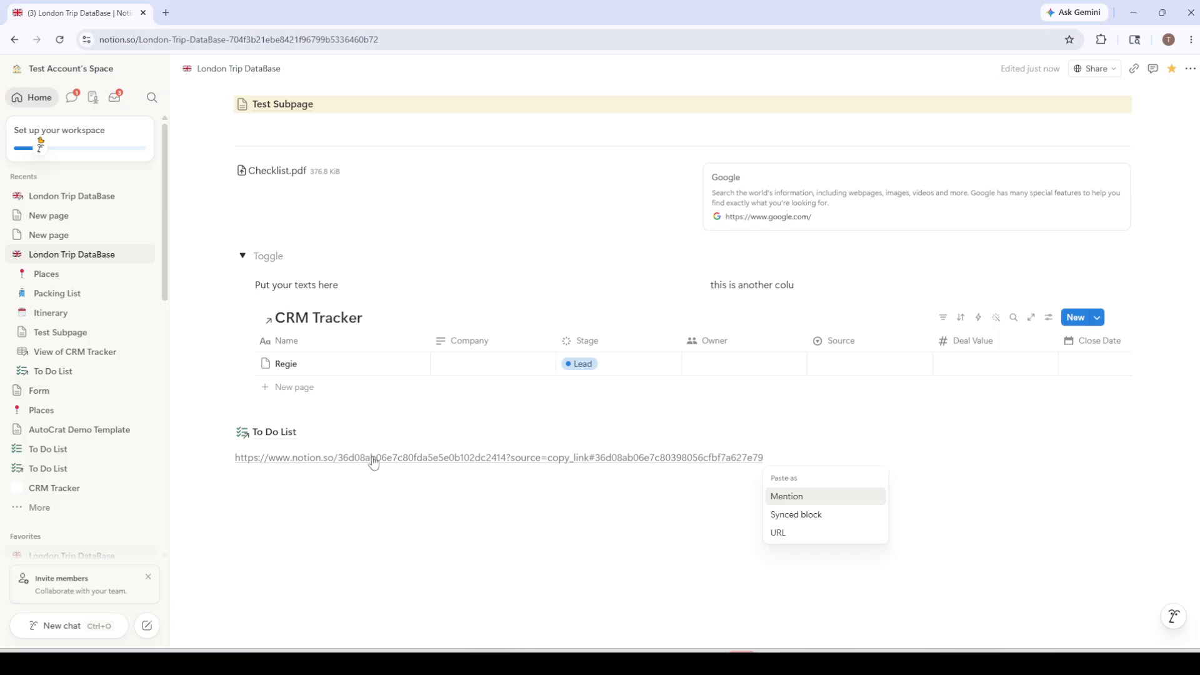
click(374, 460)
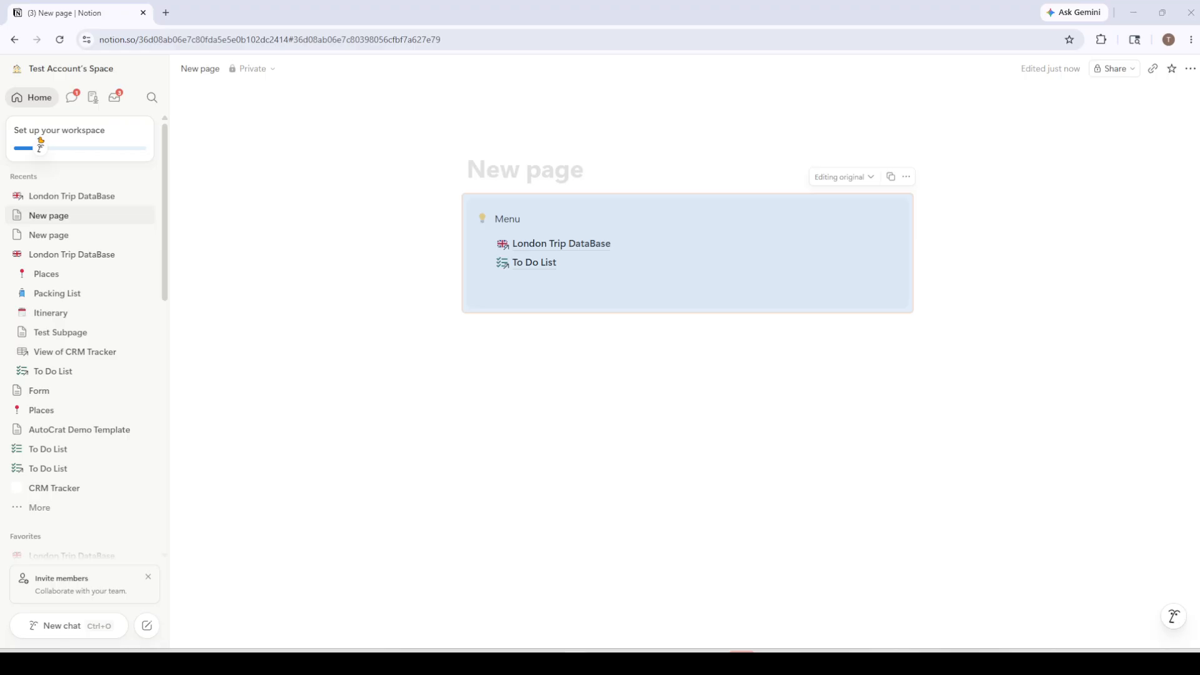
Step: Change the Menu callout's icon to the red pushpin emoji
click(483, 223)
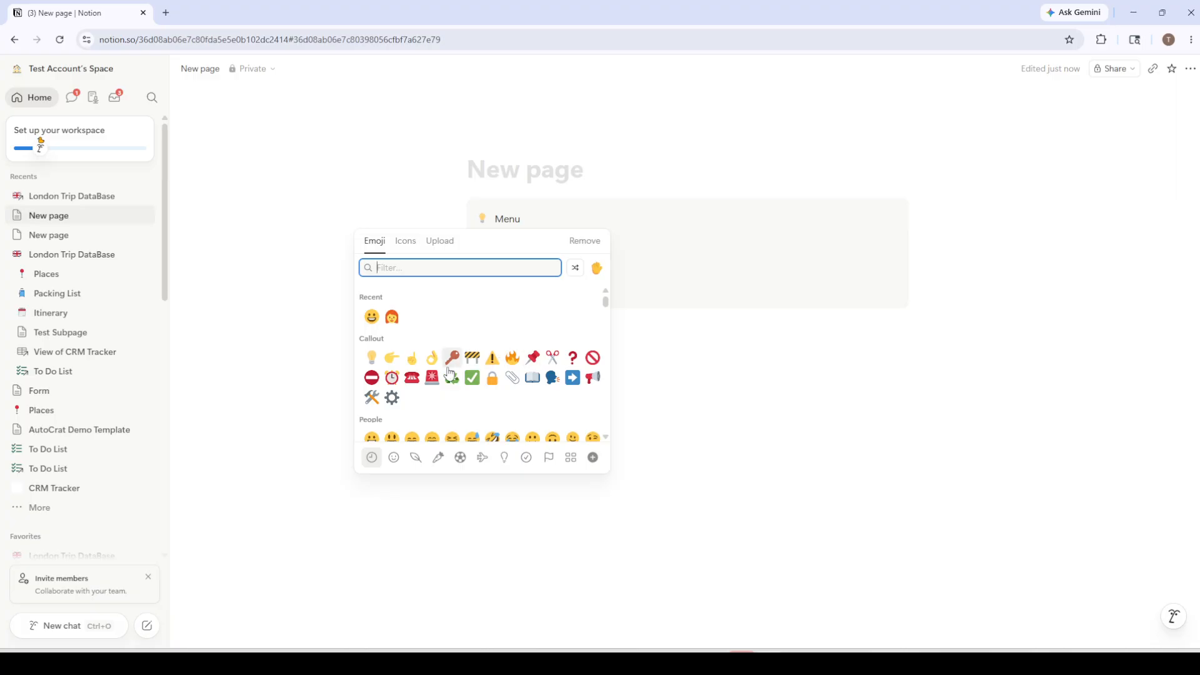
click(533, 358)
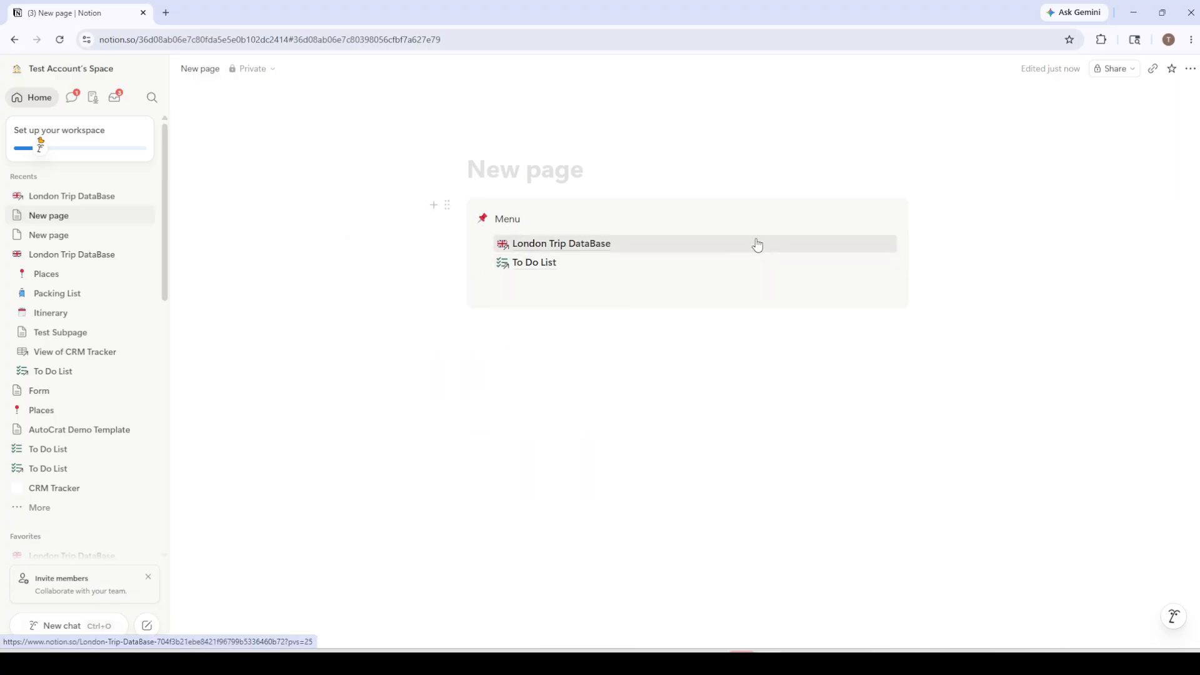
mouse_move(757, 243)
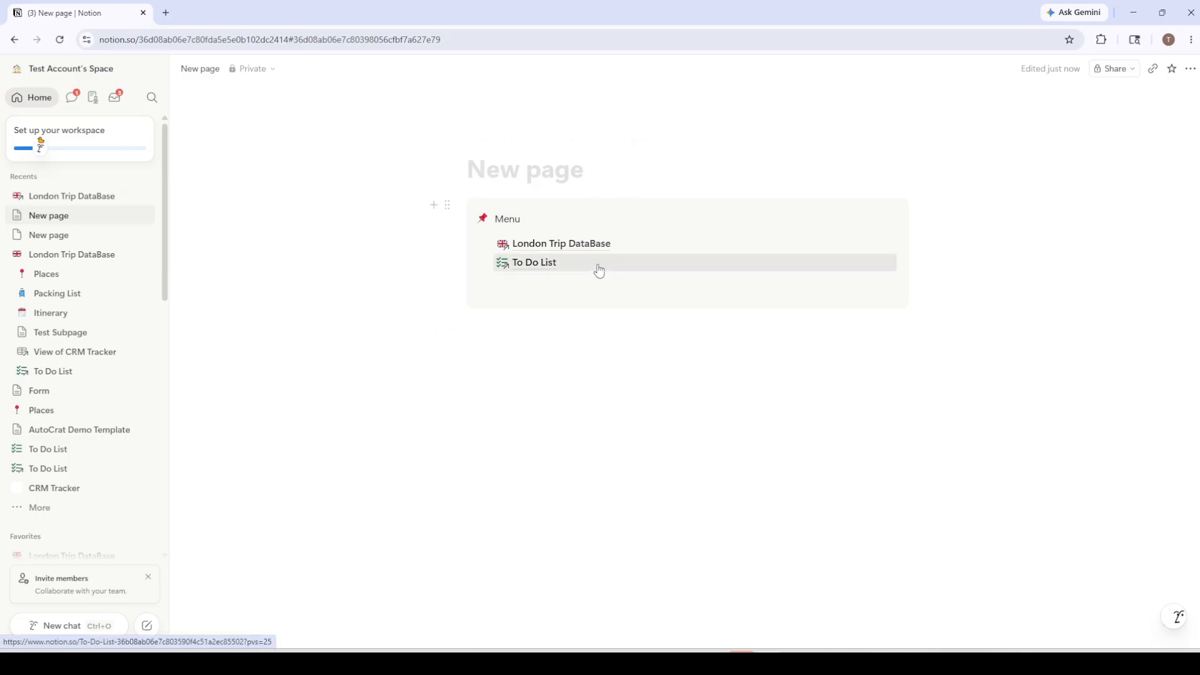
mouse_move(598, 270)
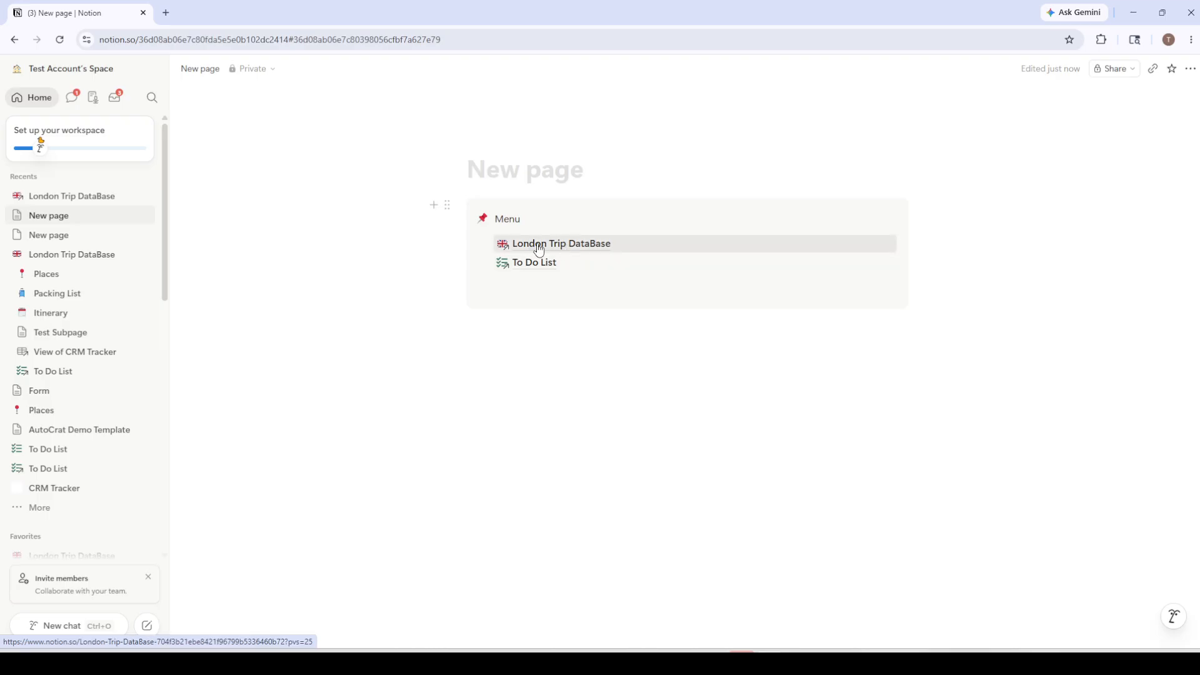
mouse_move(542, 275)
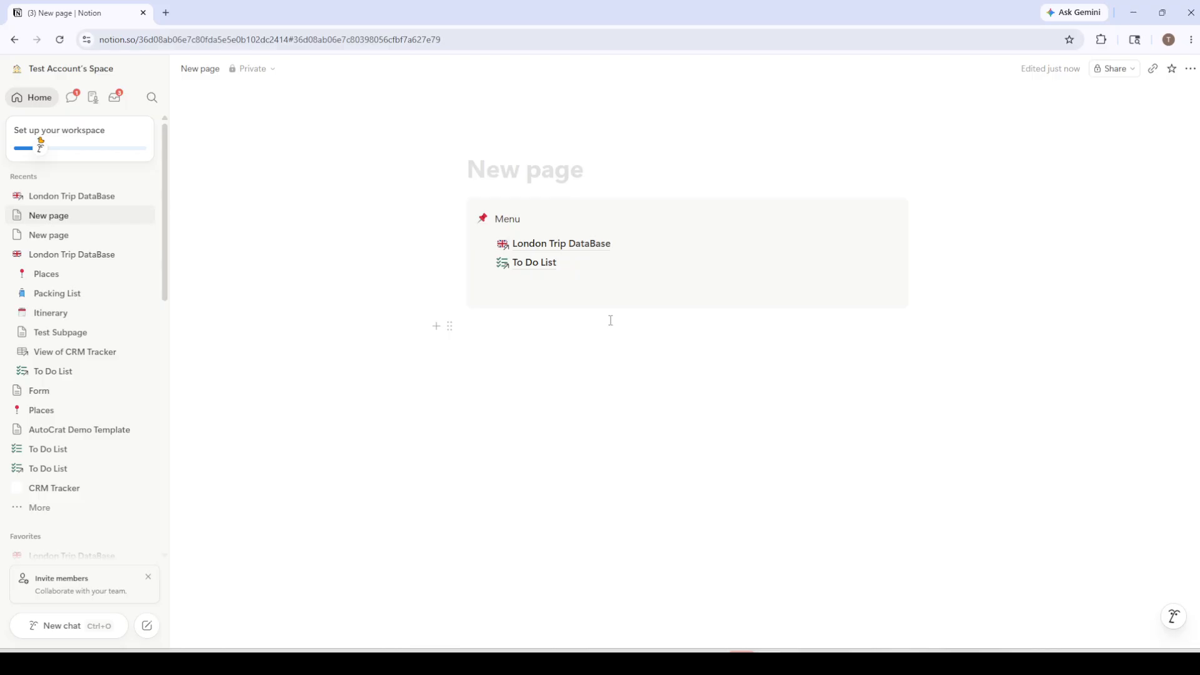
Step: Return to the London Trip DataBase page and test the pasted block link at its end to check the updated menu
click(43, 204)
scroll(375, 416, down, 7)
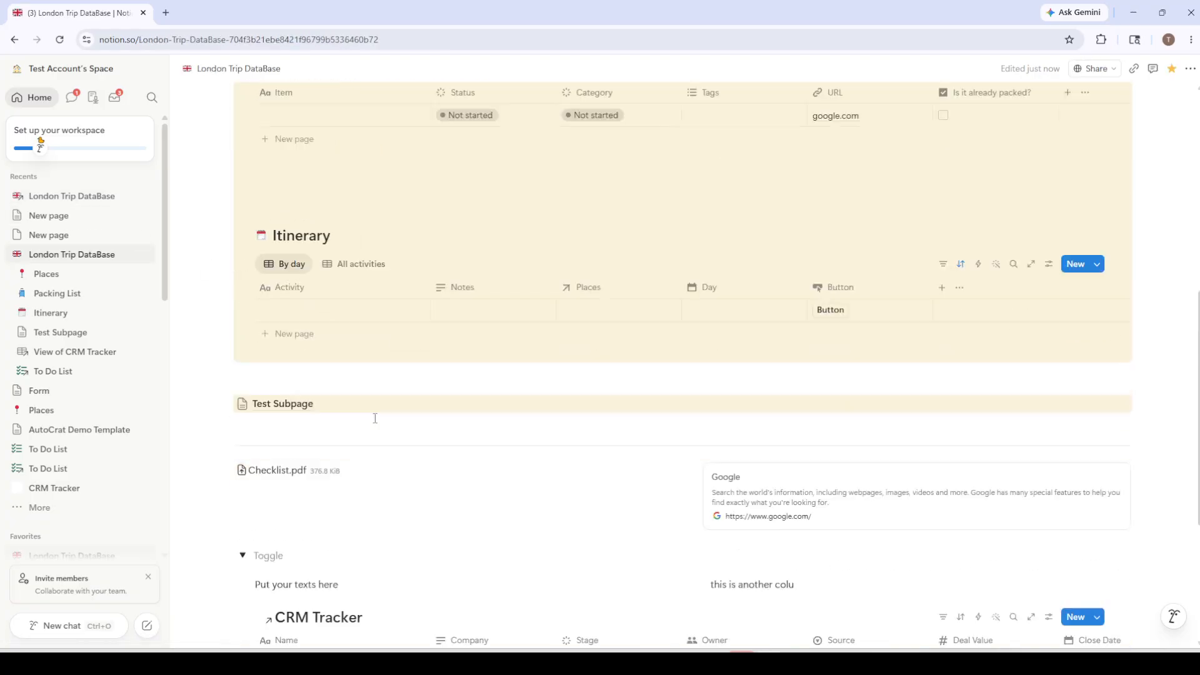
scroll(375, 418, down, 4)
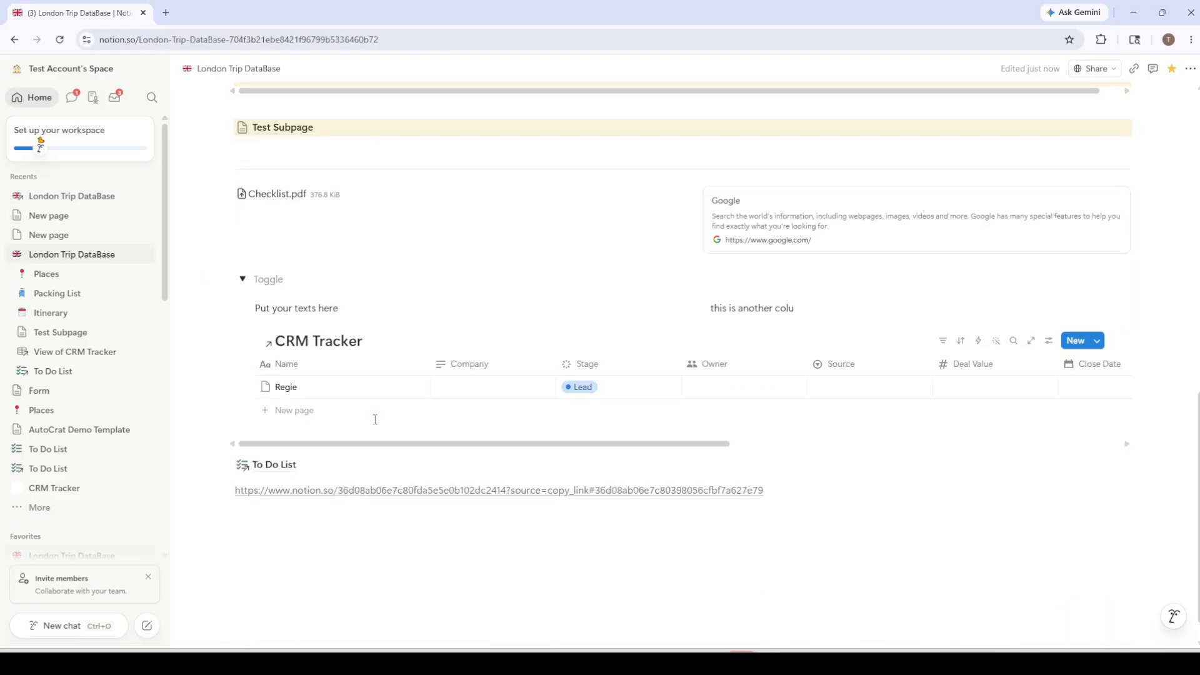
click(309, 491)
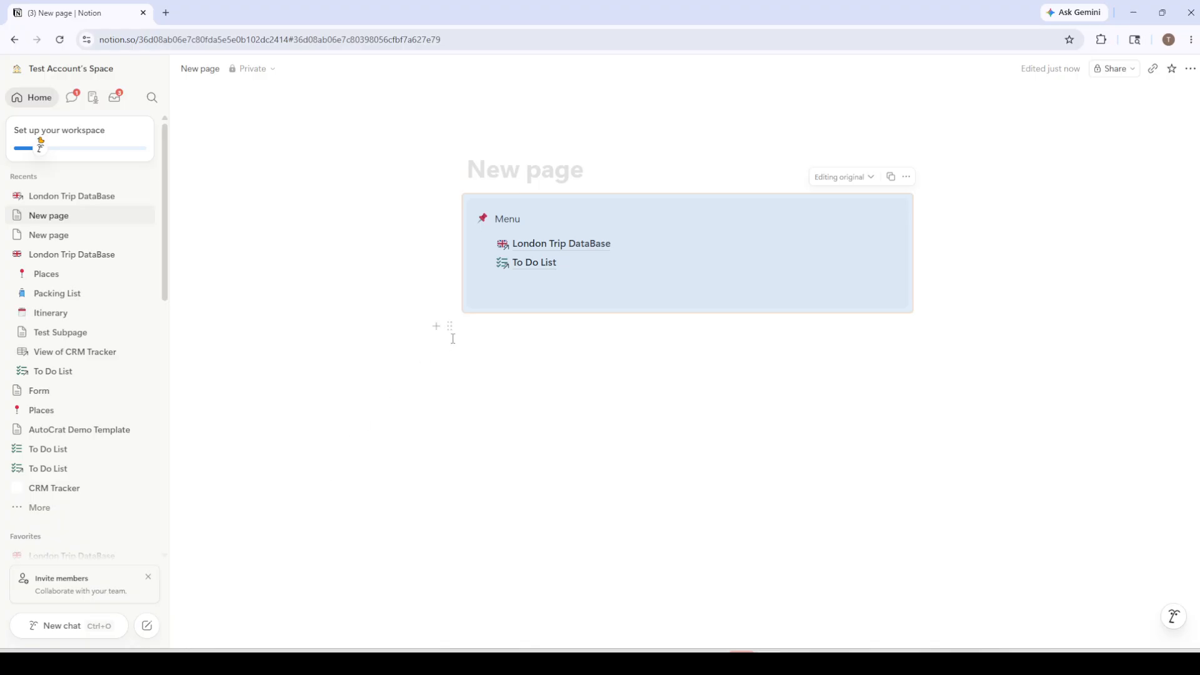